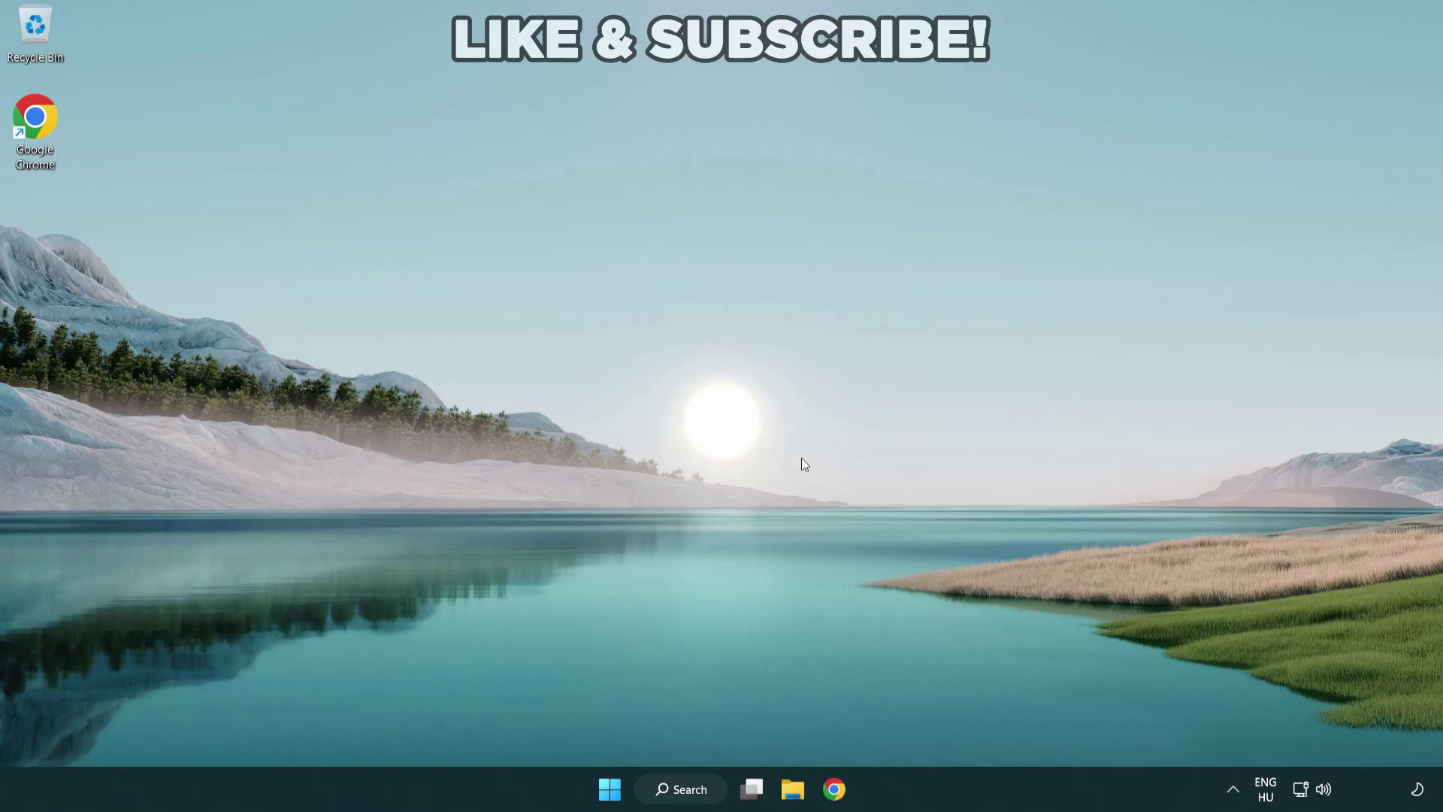
Switch sound output from CABLE Input to Speakers (High Definition Audio Device) in Quick Settings
{"action": "left_click", "coordinate": [1323, 790]}
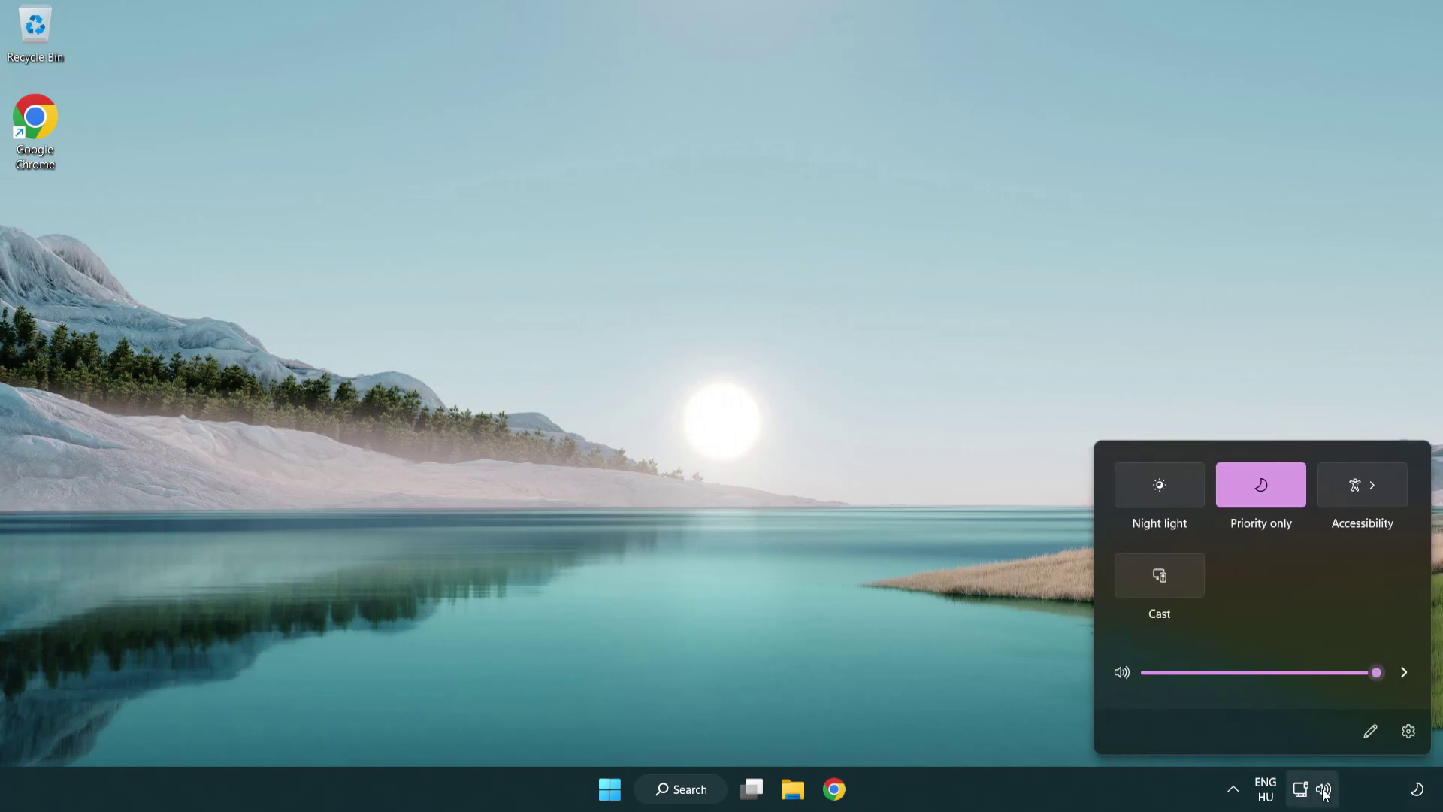
{"action": "left_click", "coordinate": [1402, 672]}
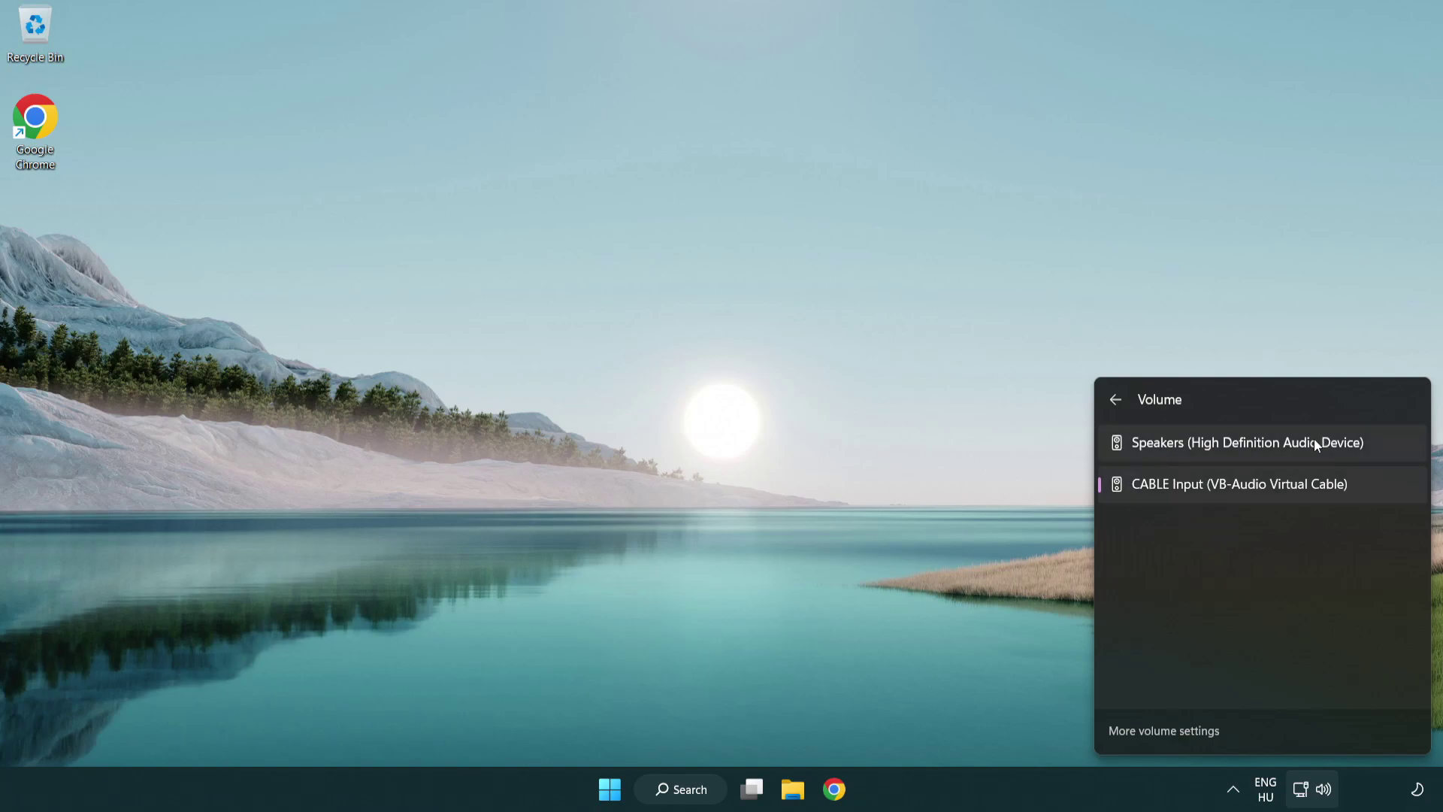
{"action": "left_click", "coordinate": [1383, 446]}
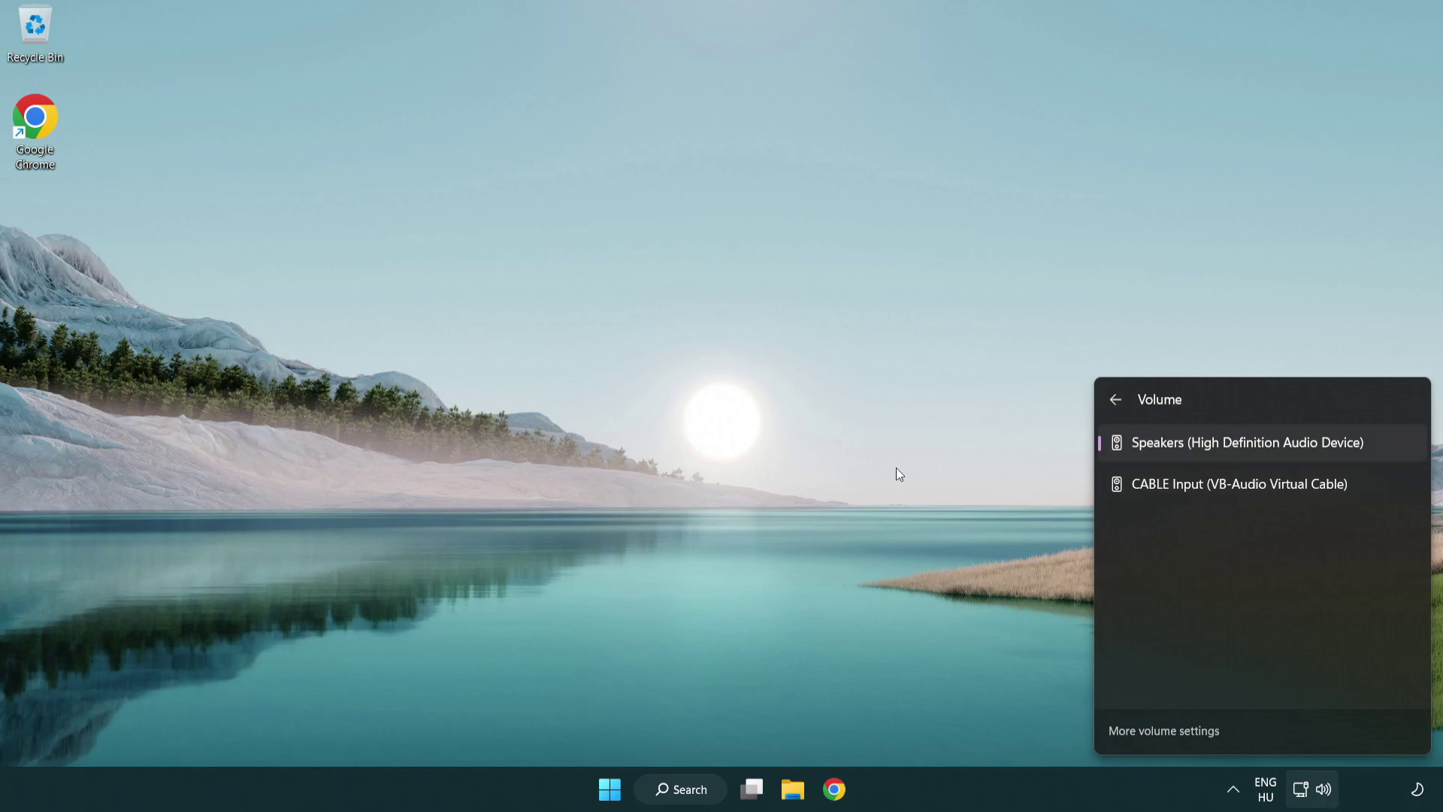
{"action": "left_click", "coordinate": [758, 433]}
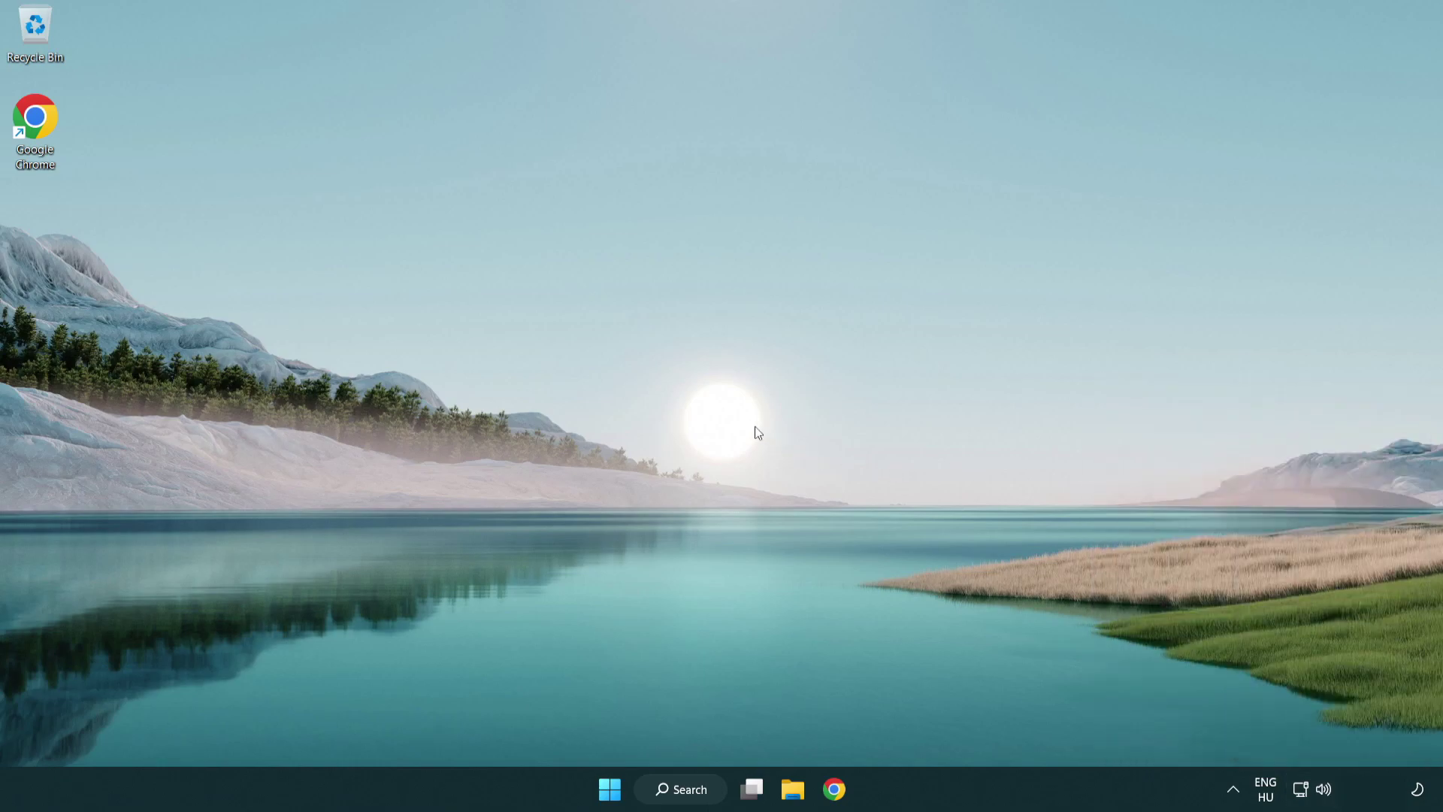
Reset sound devices and app volumes to recommended defaults in the Volume mixer, then close Settings
{"action": "right_click", "coordinate": [1324, 790]}
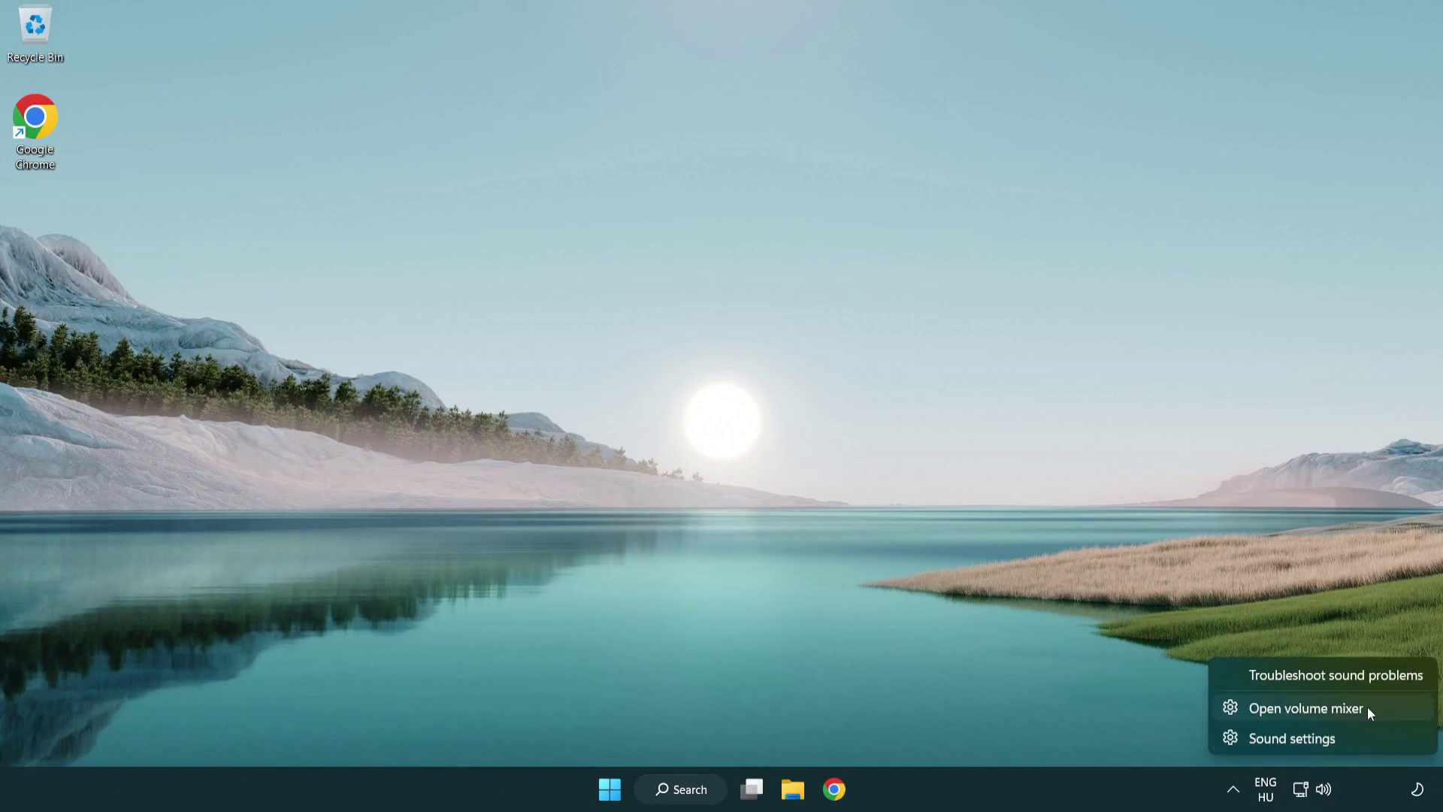
{"action": "left_click", "coordinate": [1394, 710]}
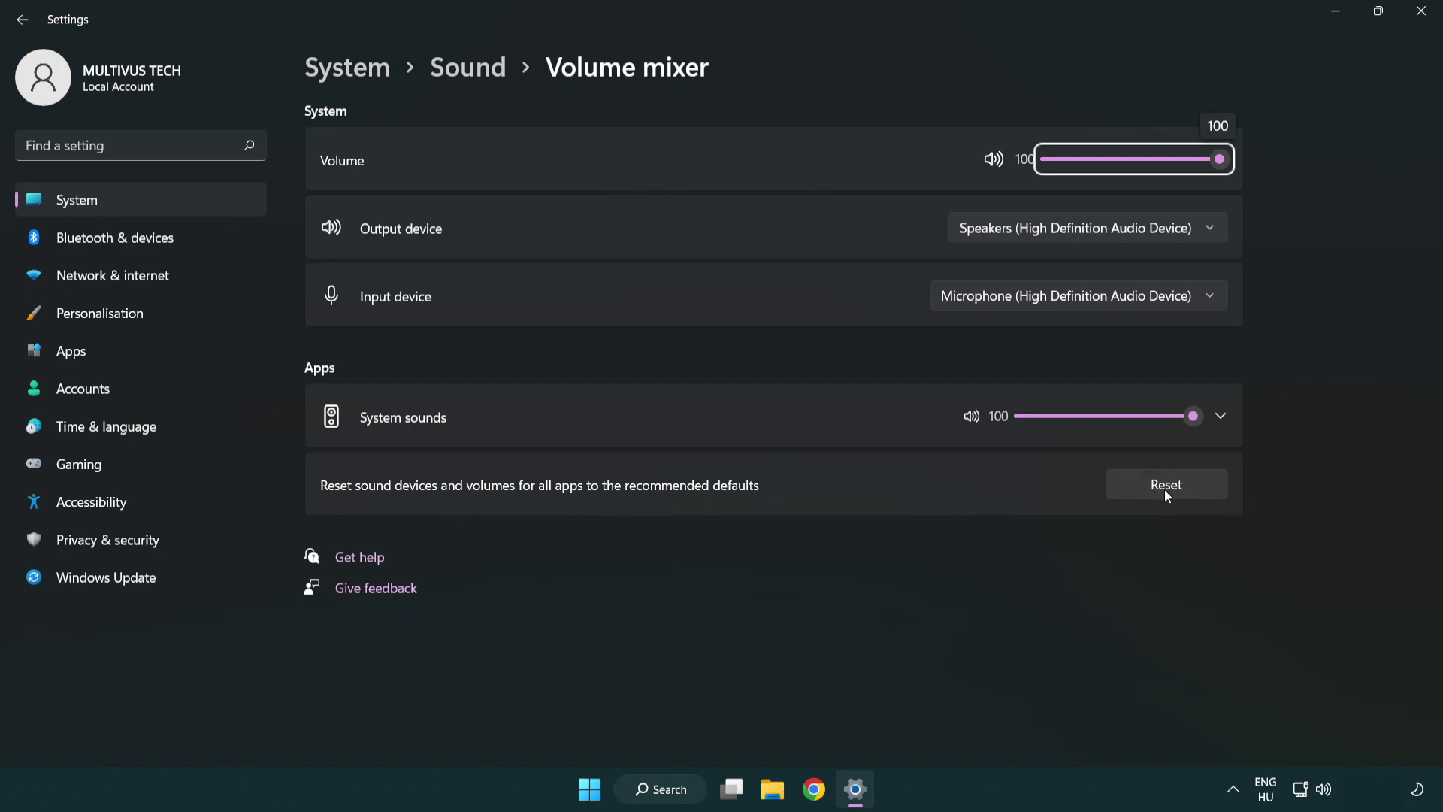
{"action": "left_click", "coordinate": [1205, 490]}
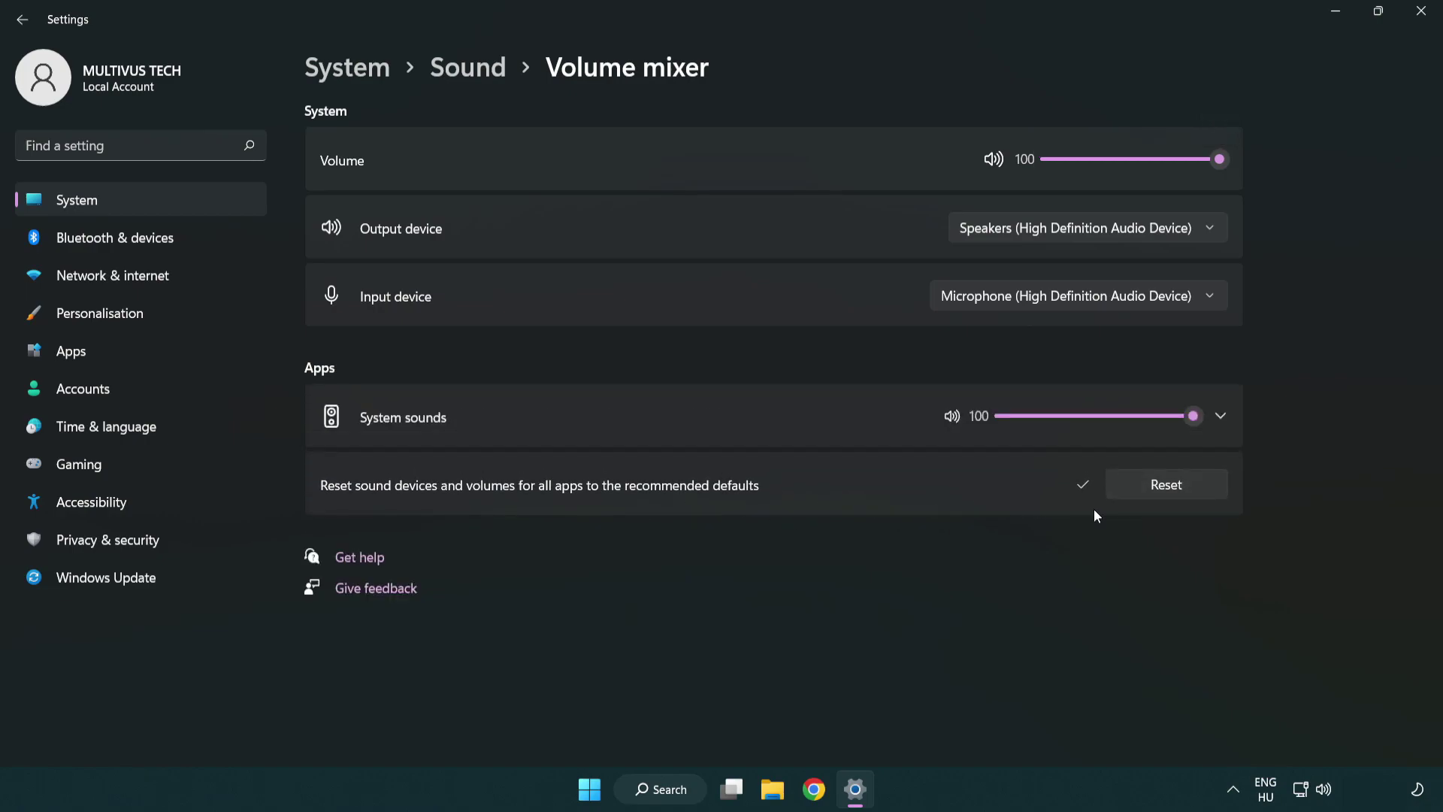
{"action": "left_click", "coordinate": [1426, 15]}
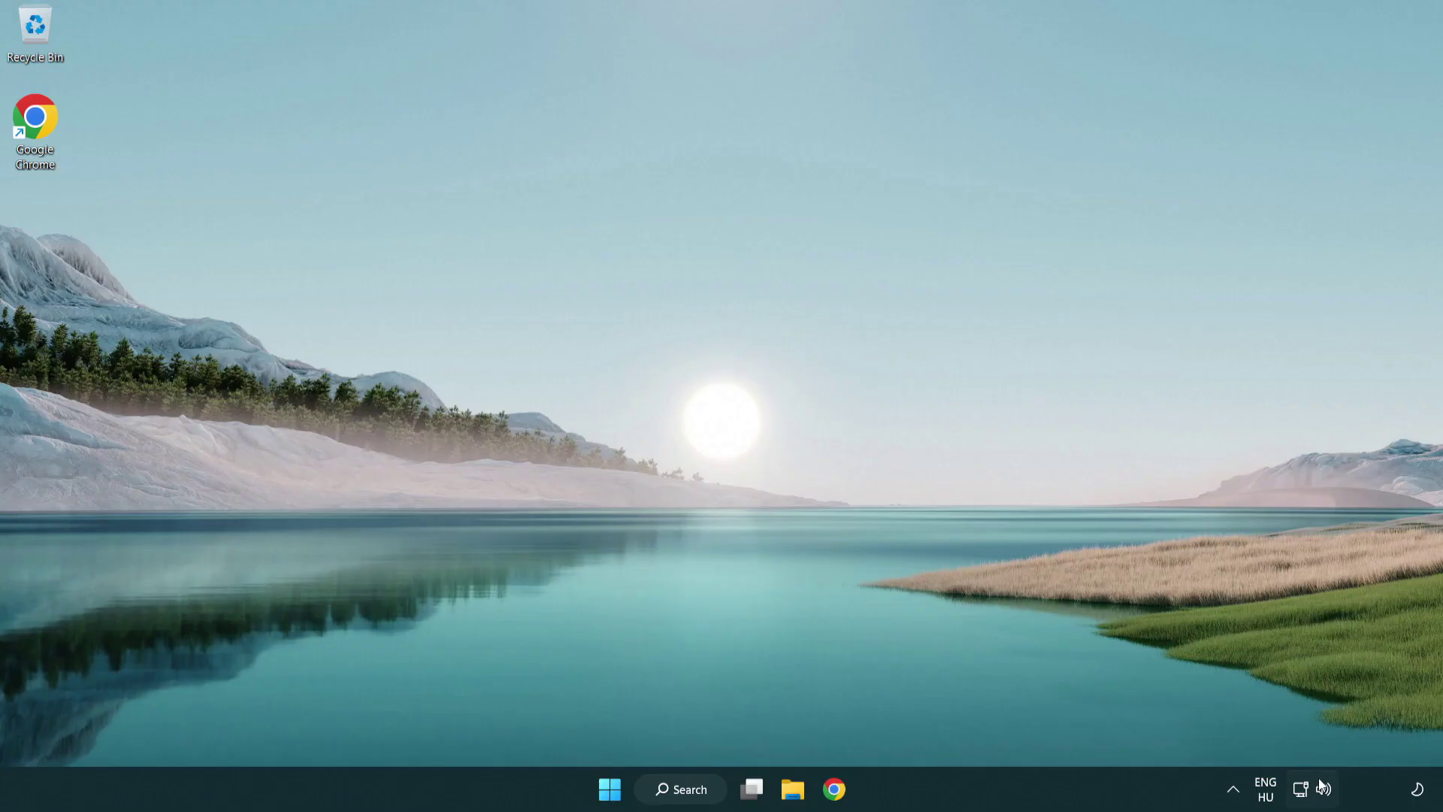
Open the System > Sound settings page and scroll down to its Advanced section
{"action": "right_click", "coordinate": [1323, 789]}
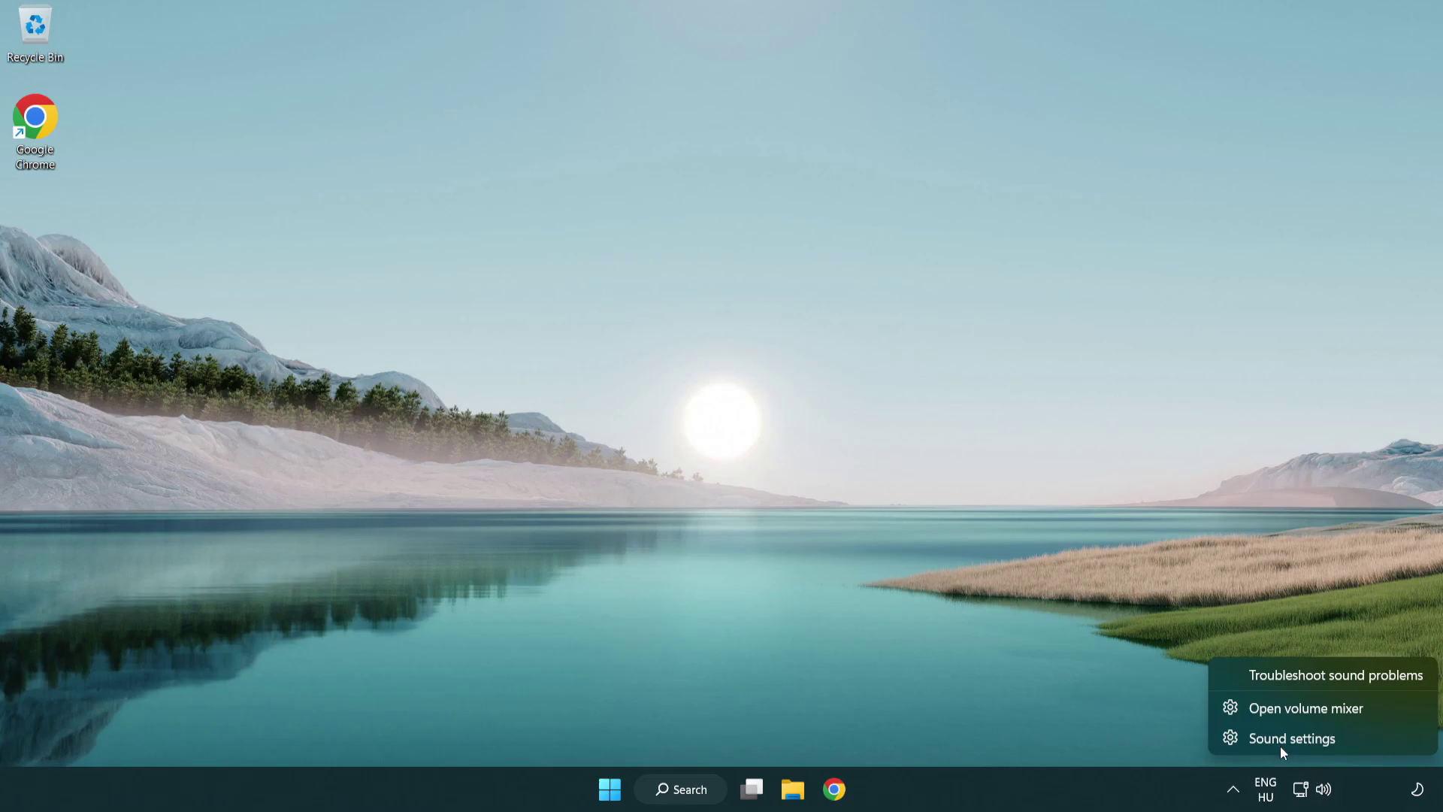
{"action": "left_click", "coordinate": [1380, 744]}
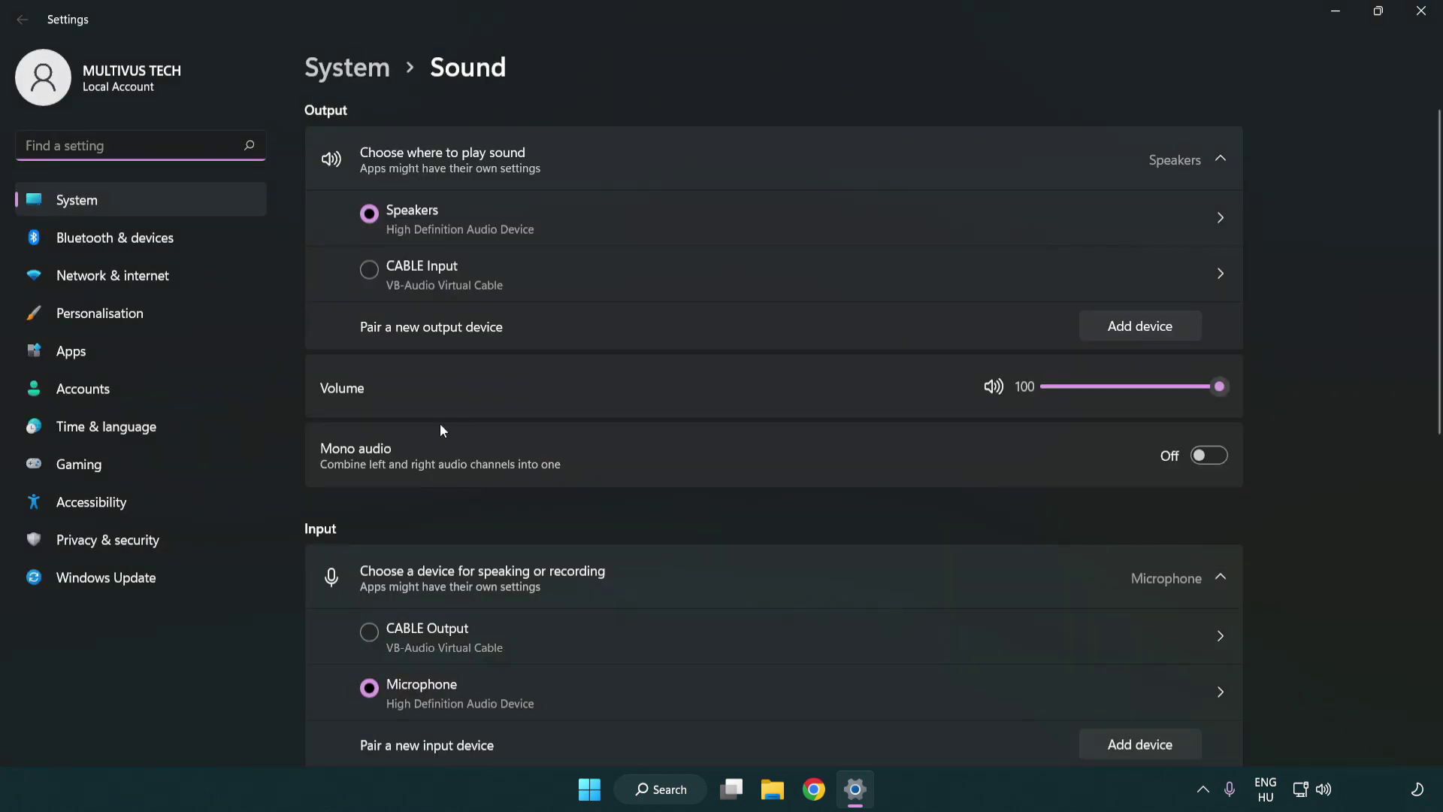
{"action": "left_click_drag", "start_coordinate": [1219, 386], "coordinate": [1288, 384]}
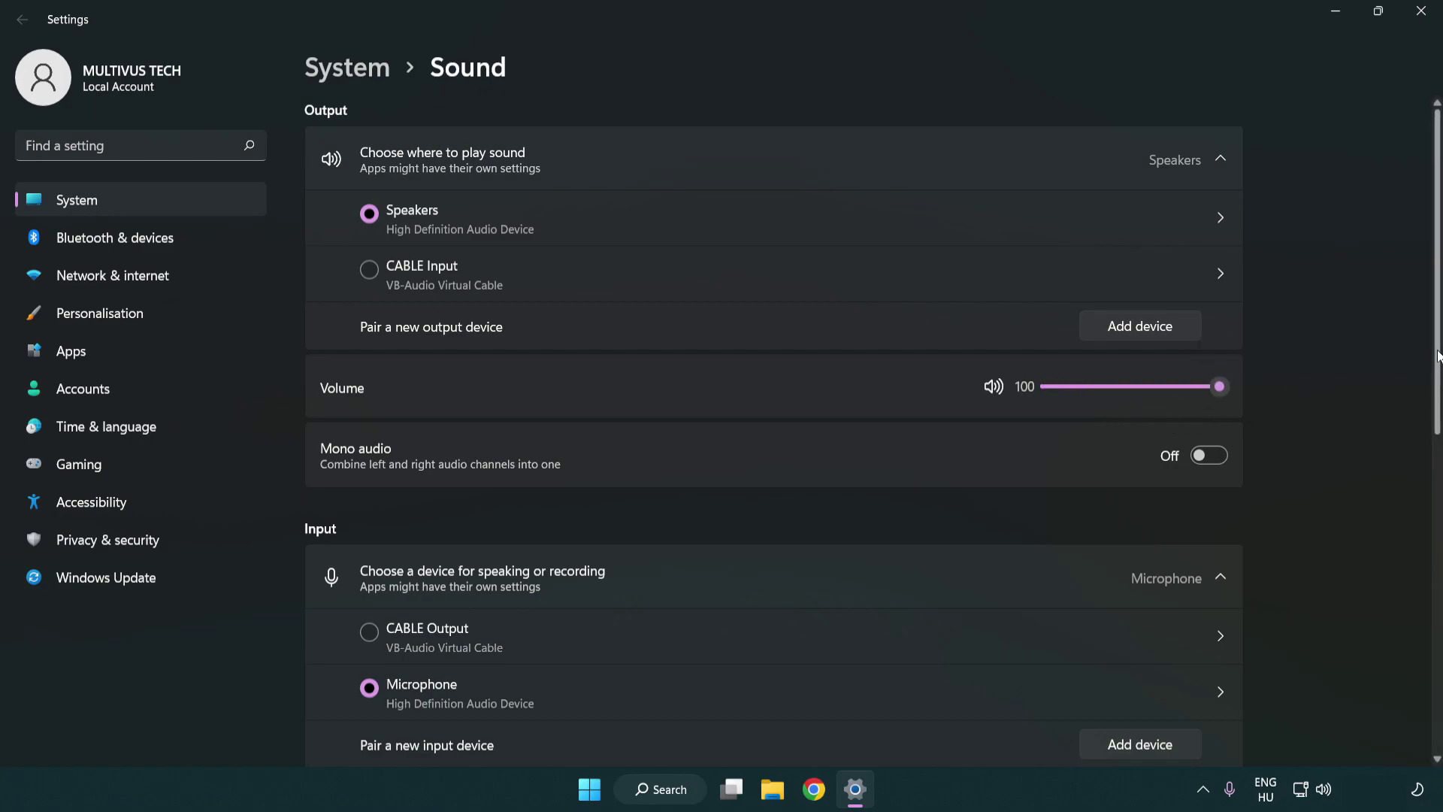
{"action": "left_click_drag", "start_coordinate": [1438, 355], "coordinate": [1438, 663]}
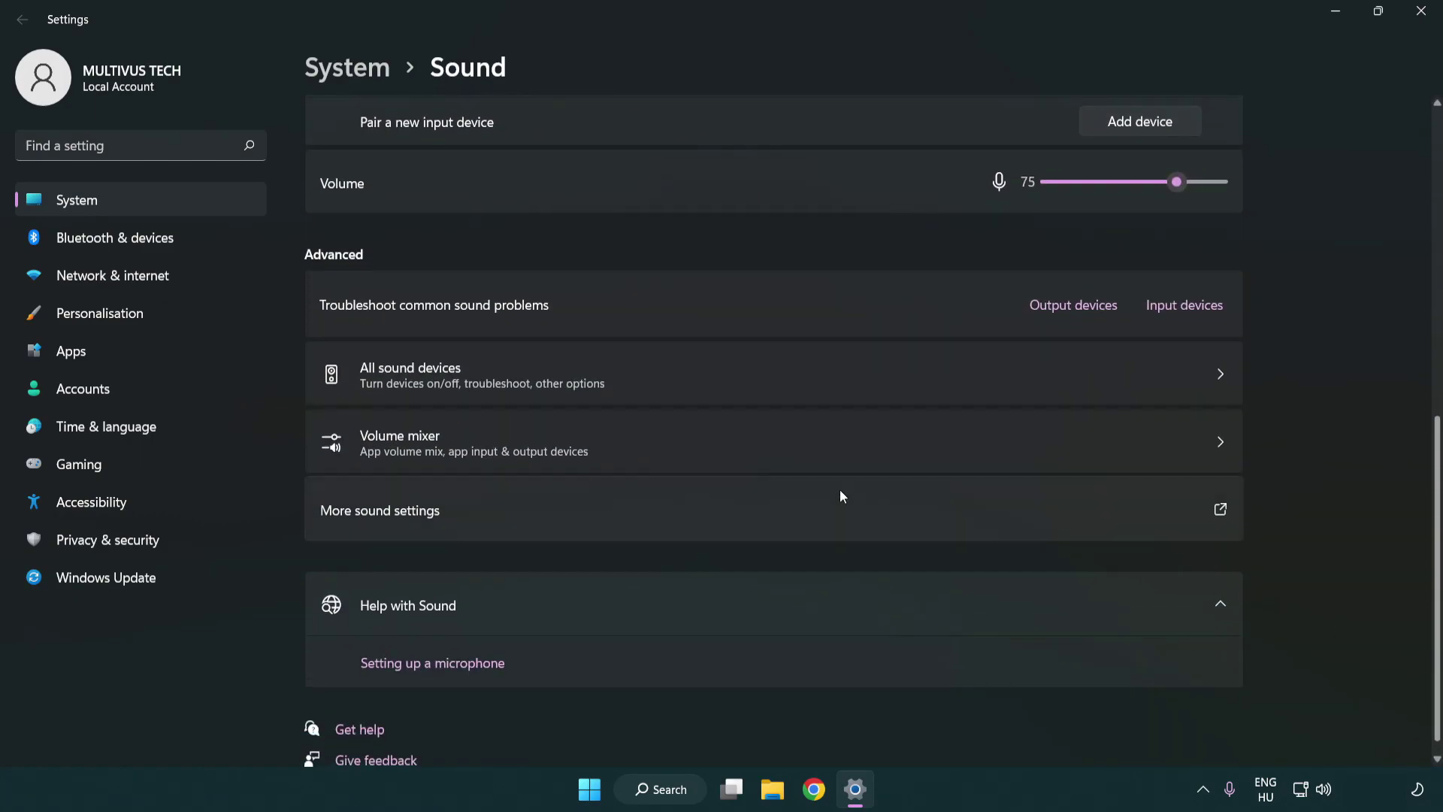
Disable the CABLE Input playback device in the classic Sound dialog, leaving Speakers as default
{"action": "left_click", "coordinate": [555, 520]}
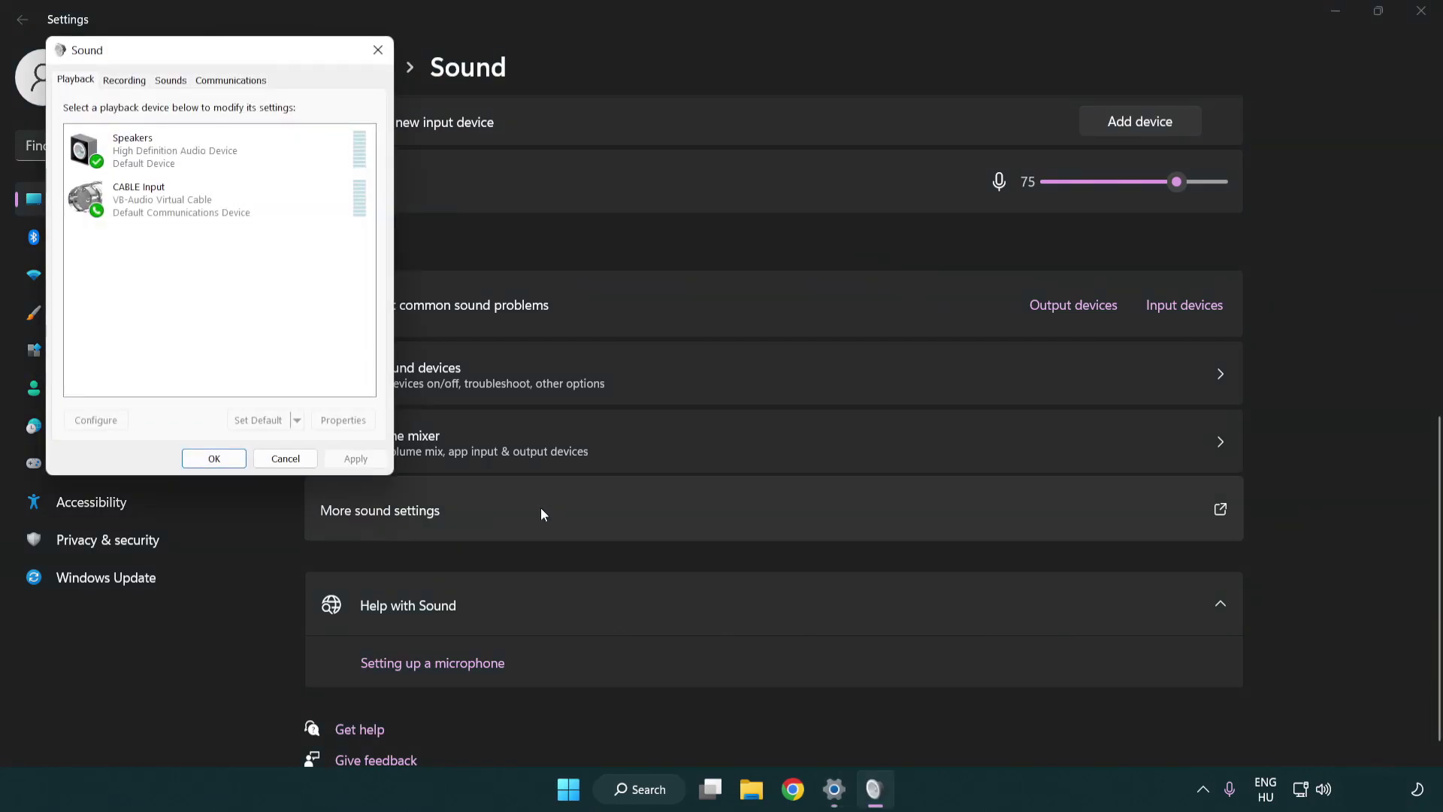
{"action": "left_click_drag", "start_coordinate": [257, 59], "coordinate": [742, 192]}
{"action": "left_click", "coordinate": [692, 346]}
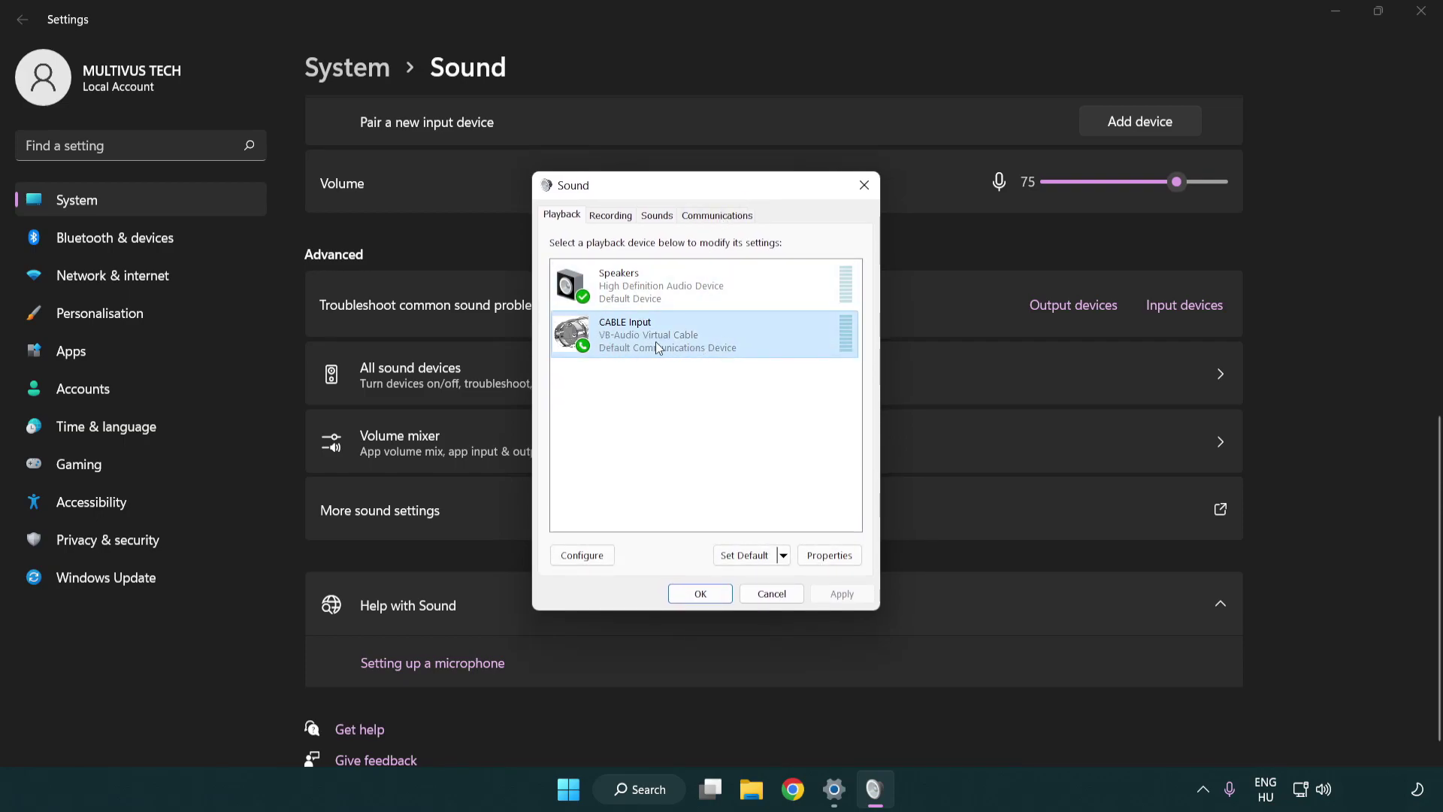
{"action": "right_click", "coordinate": [656, 346]}
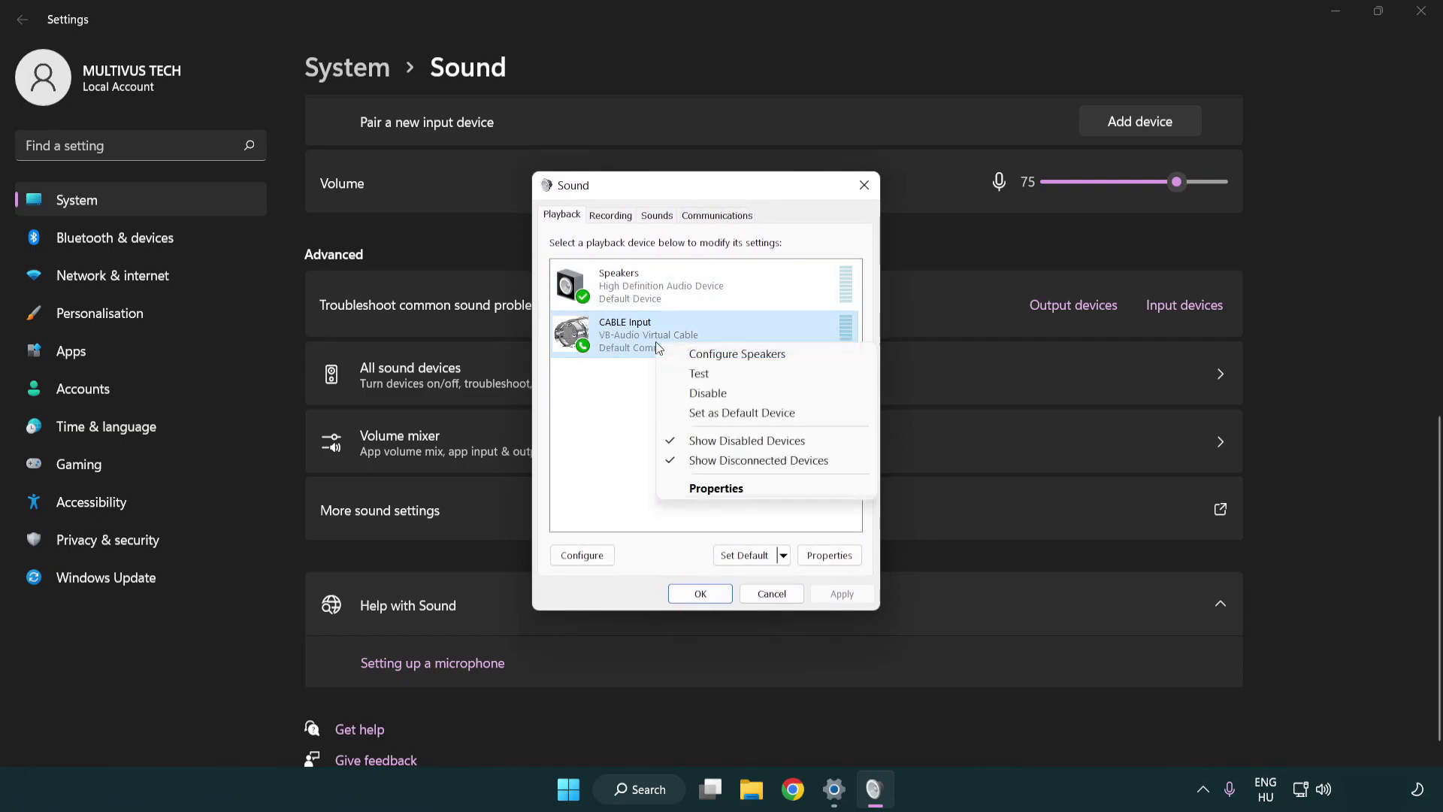
{"action": "left_click", "coordinate": [746, 394]}
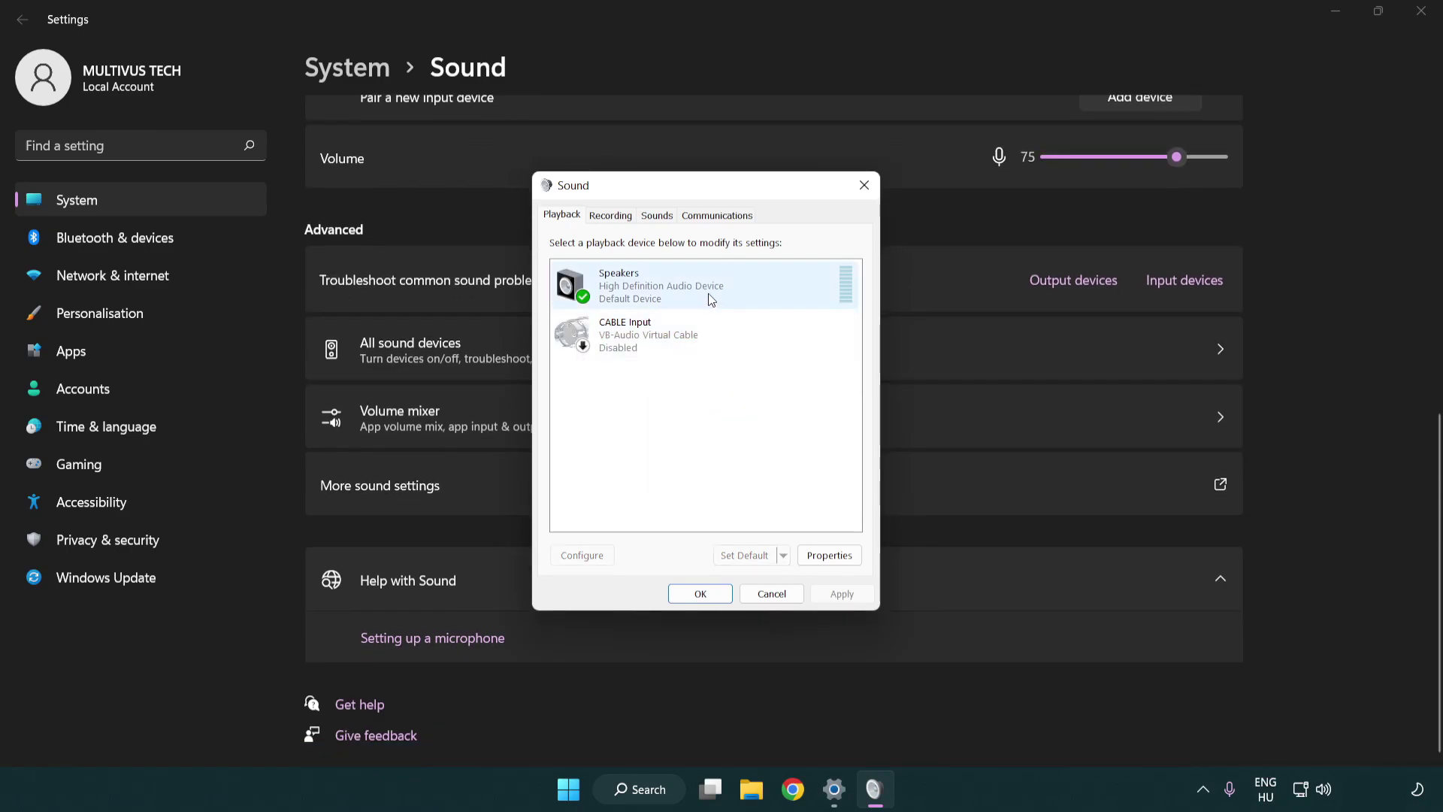
Configure Speakers as 7.1 Surround with full-range front and surround speakers
{"action": "right_click", "coordinate": [734, 286]}
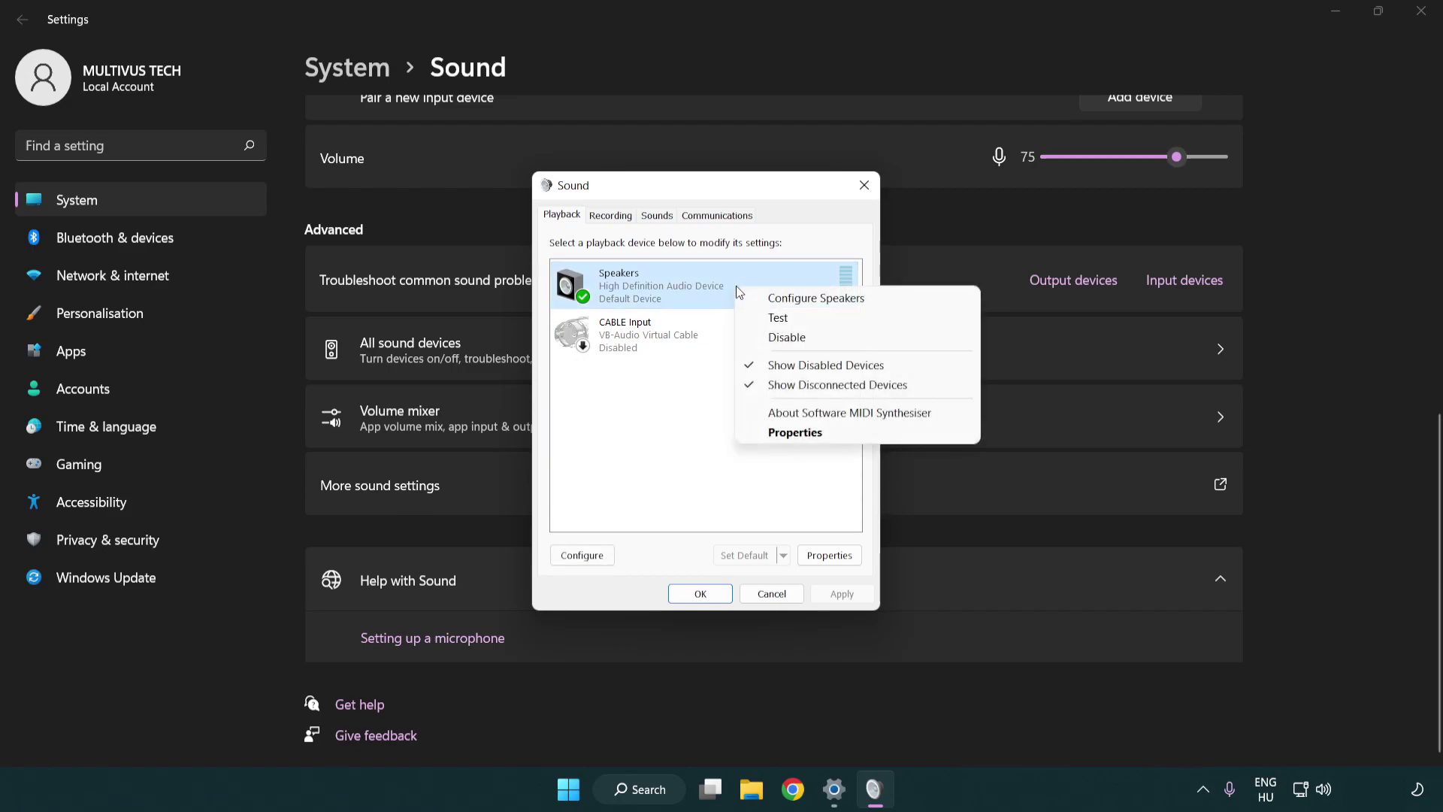
{"action": "left_click", "coordinate": [794, 300]}
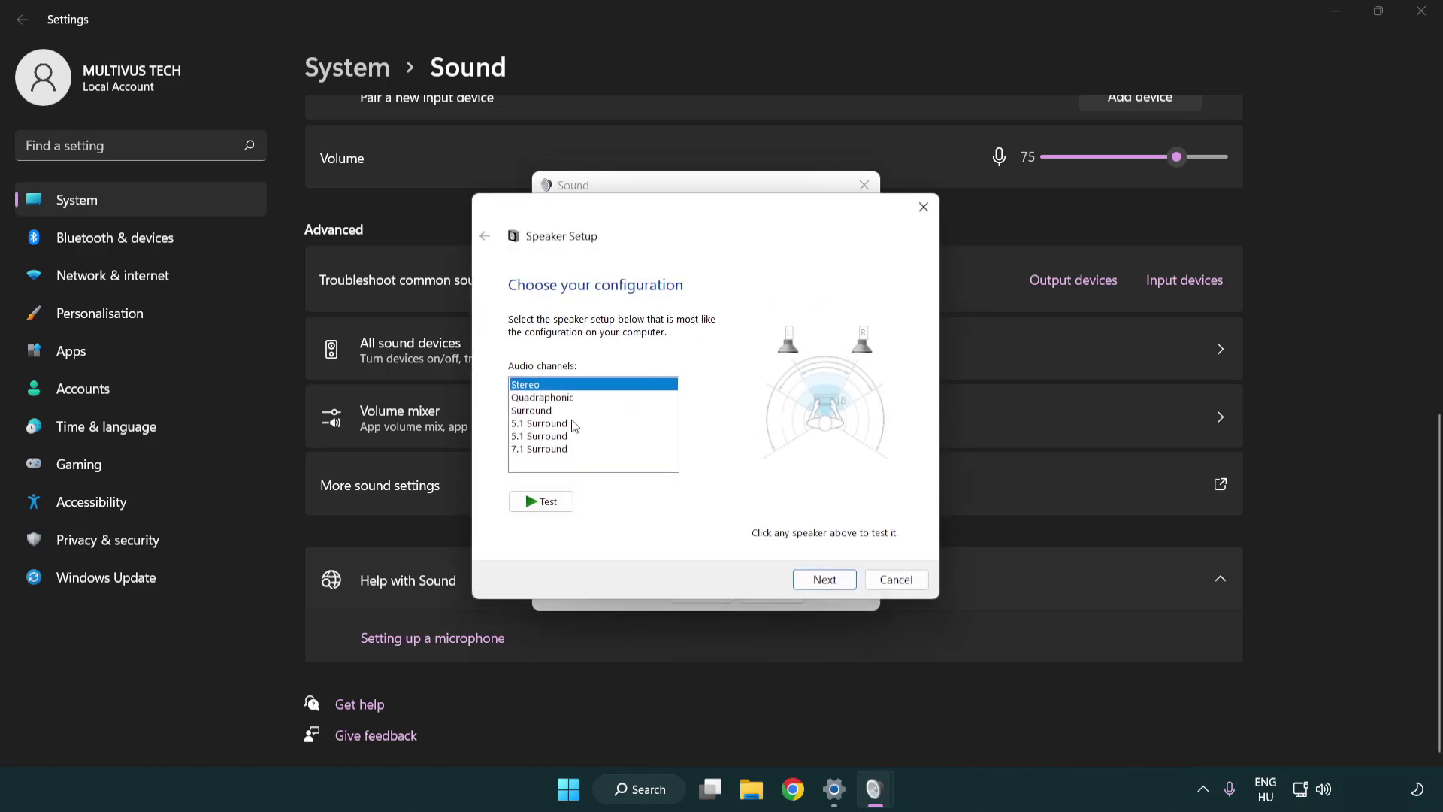
{"action": "left_click_drag", "start_coordinate": [575, 425], "coordinate": [573, 455]}
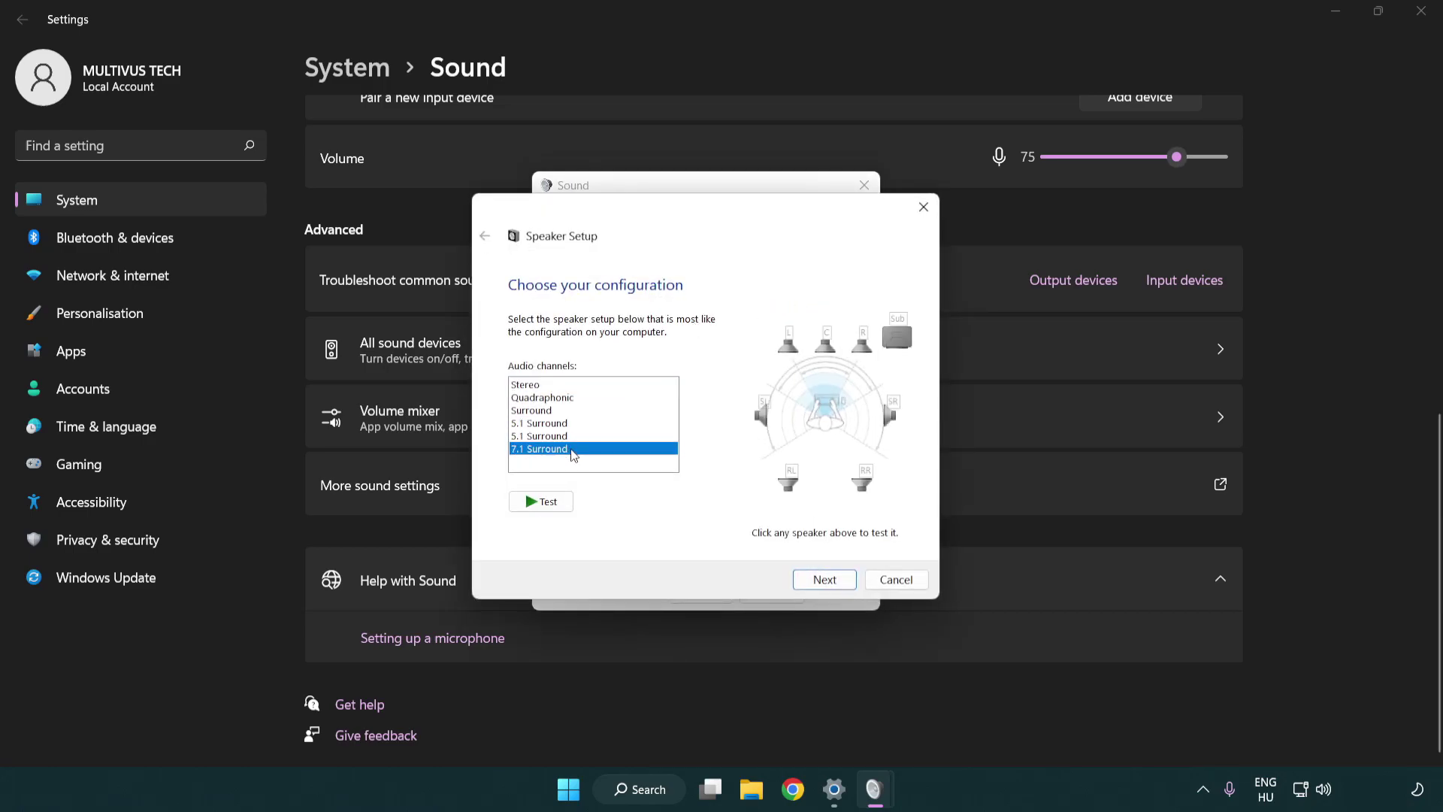
{"action": "left_click", "coordinate": [819, 582]}
{"action": "left_click", "coordinate": [820, 580]}
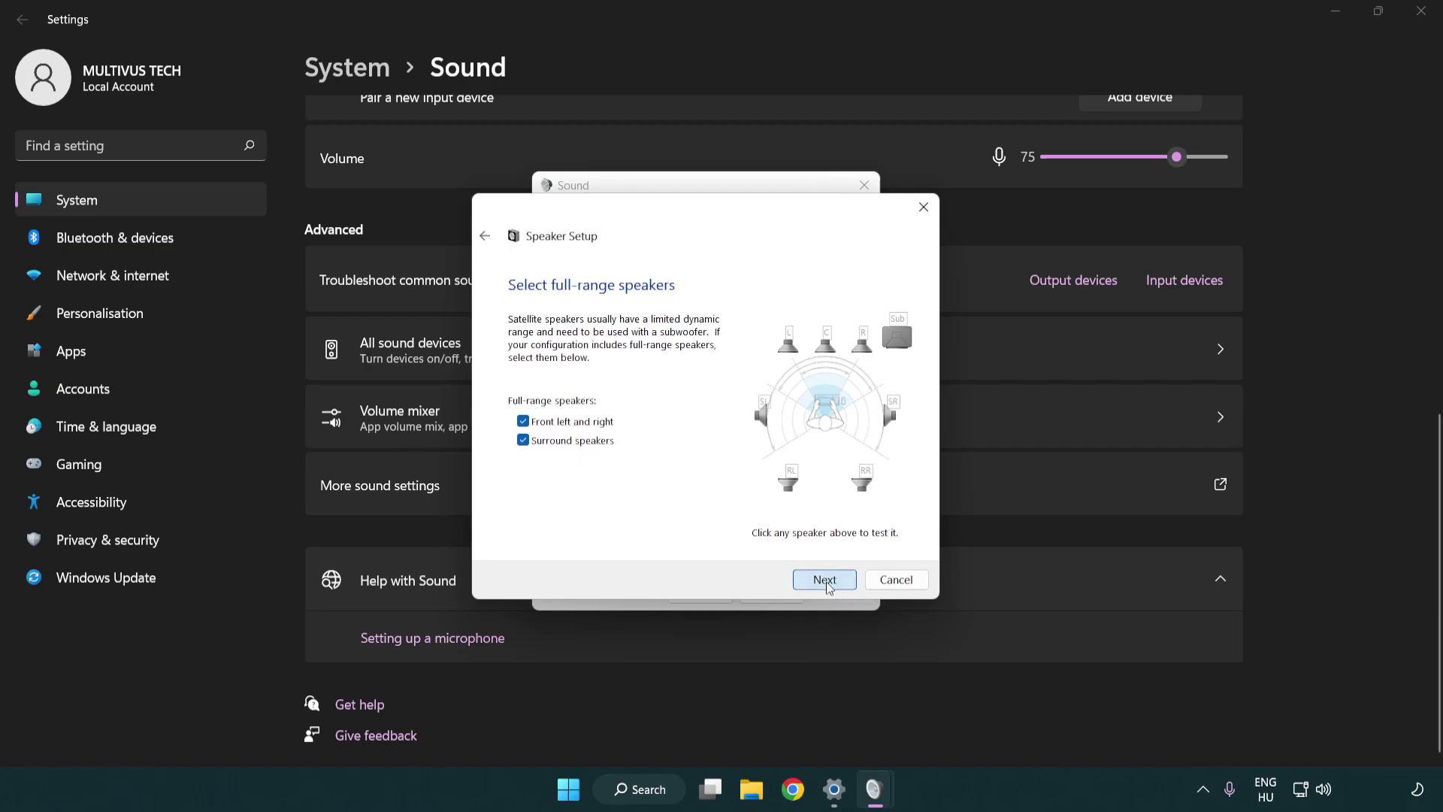
{"action": "left_click", "coordinate": [805, 574]}
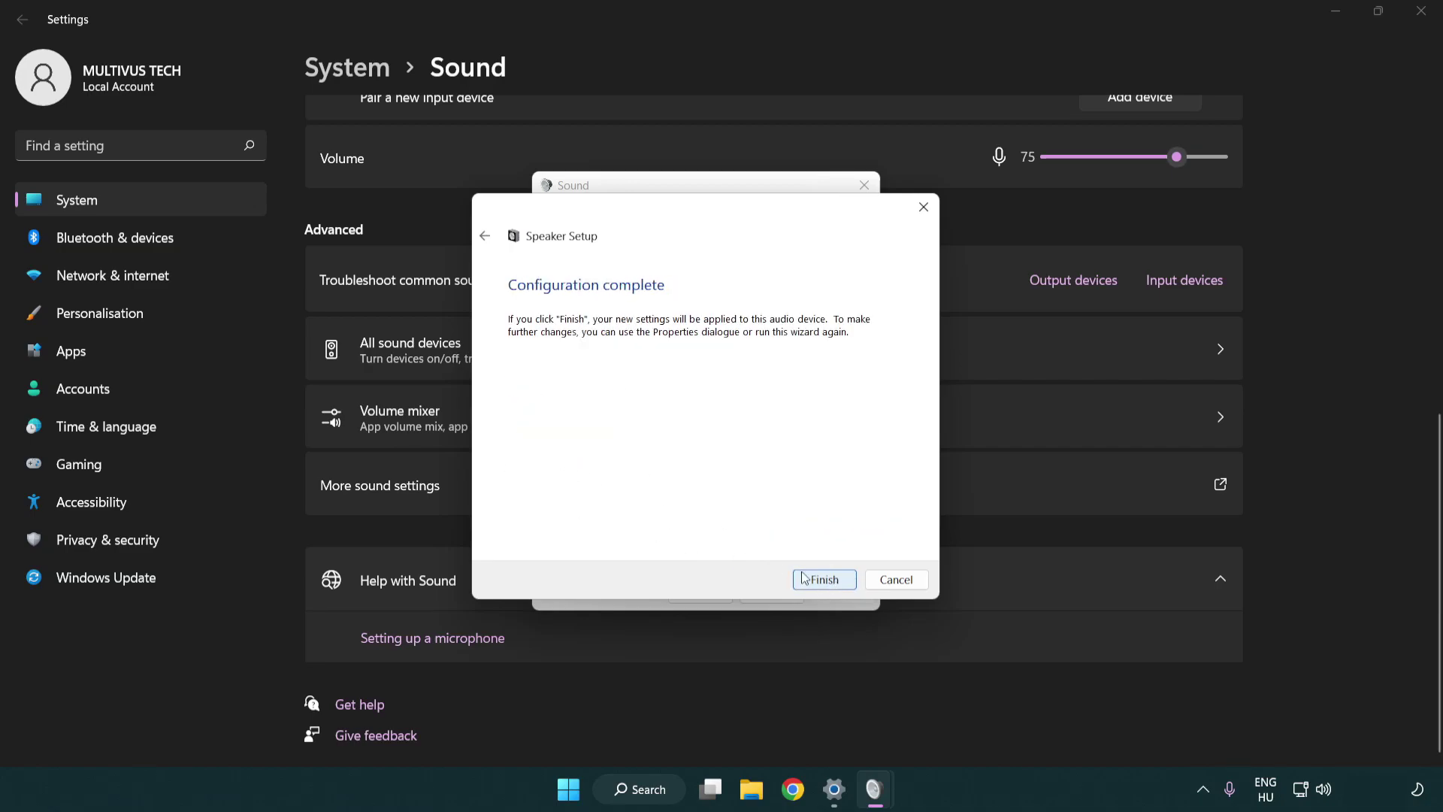
{"action": "left_click", "coordinate": [823, 579]}
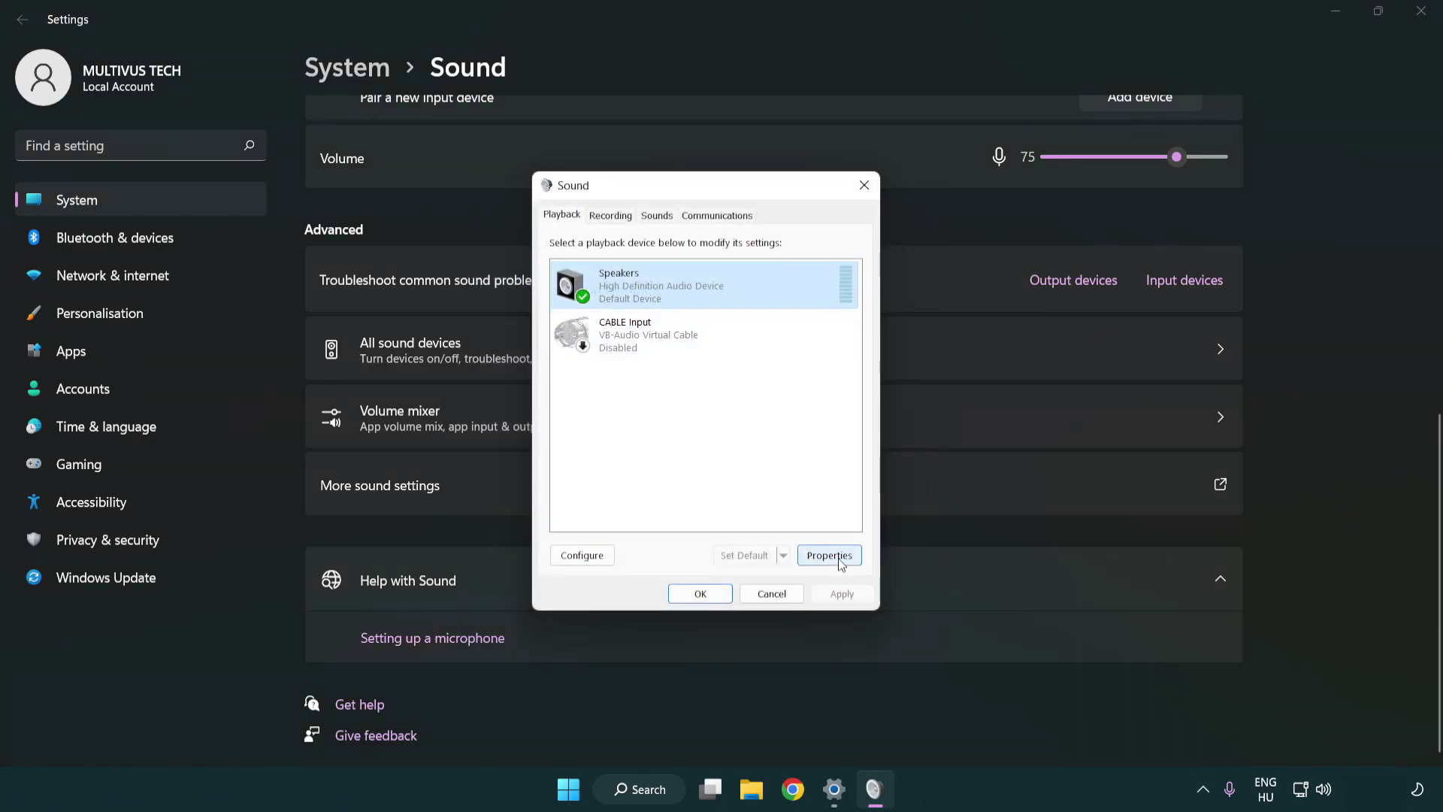
Turn off all sound enhancements in the Speakers properties
{"action": "left_click", "coordinate": [840, 562]}
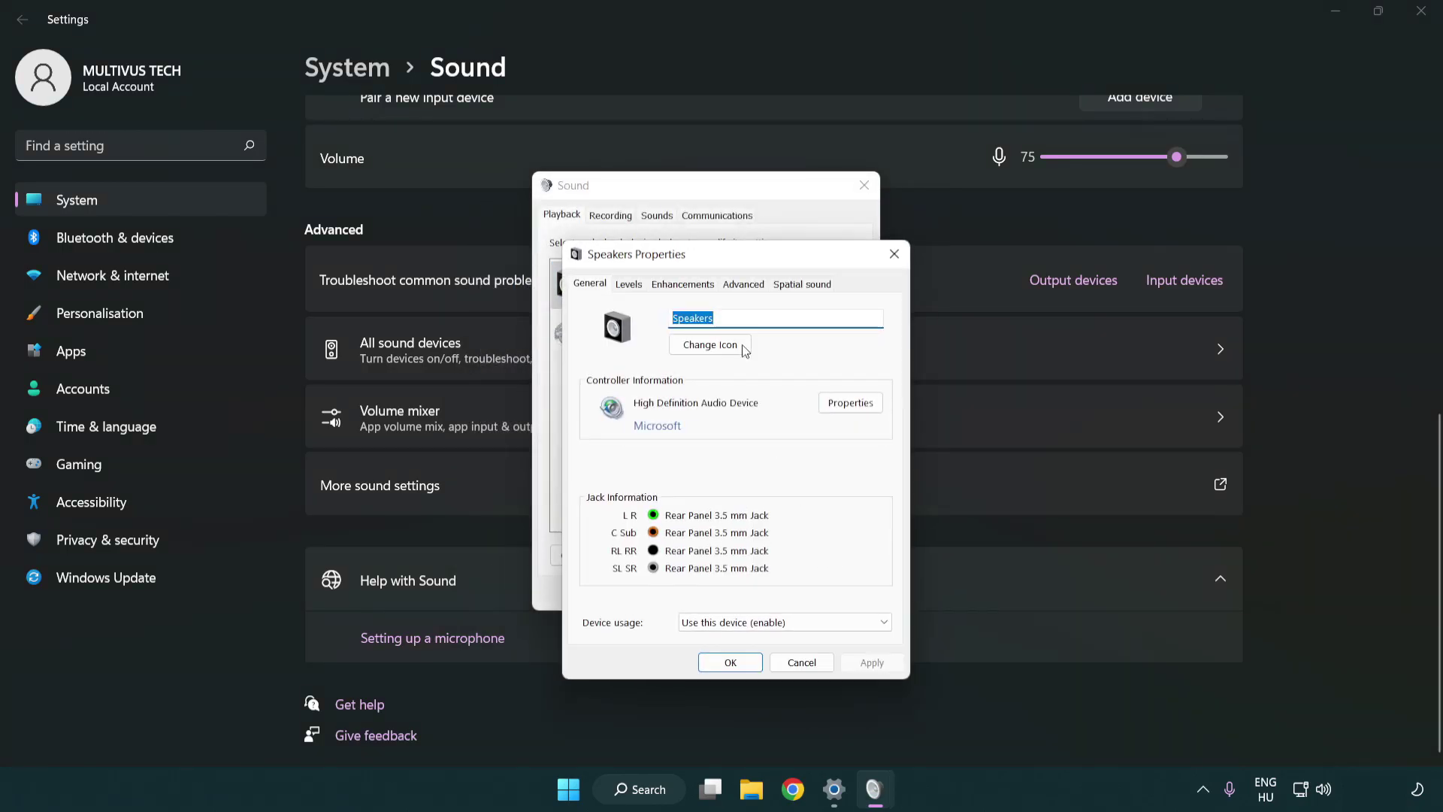
{"action": "left_click_drag", "start_coordinate": [728, 259], "coordinate": [703, 197]}
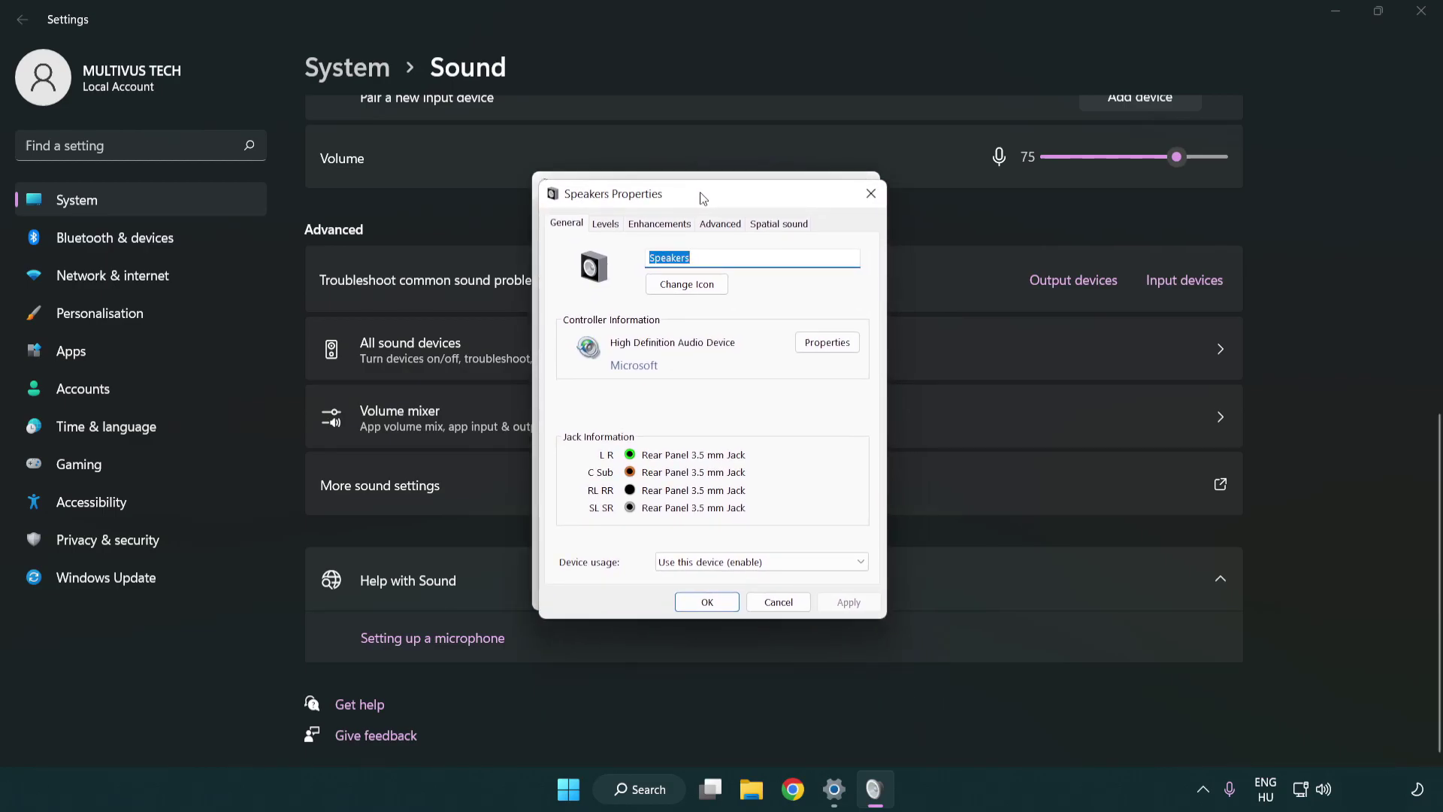
{"action": "left_click", "coordinate": [660, 223]}
{"action": "left_click", "coordinate": [569, 301]}
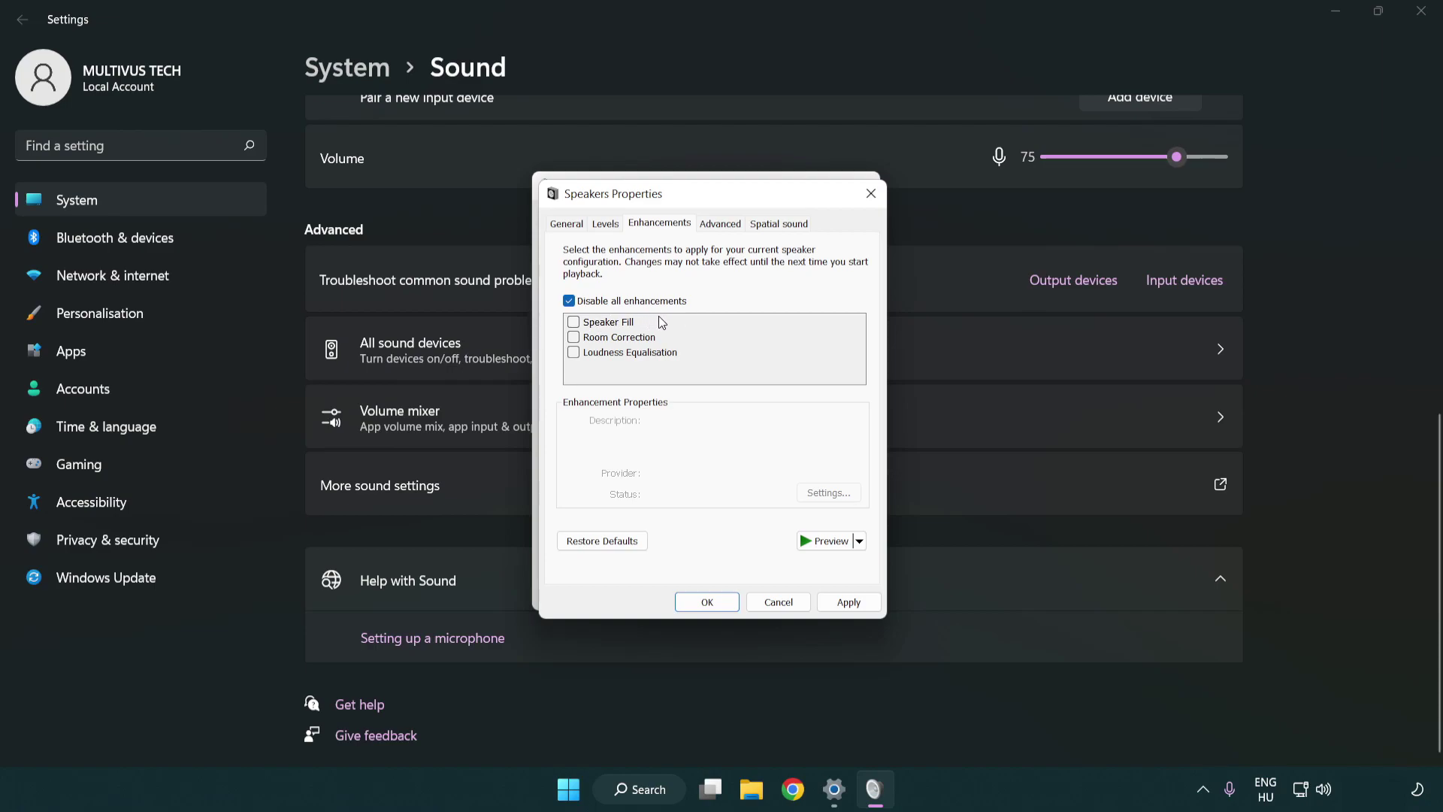
Set the Speakers default format to 16 bit, 48000 Hz (DVD Quality), apply it, and close the dialogs
{"action": "left_click", "coordinate": [726, 228]}
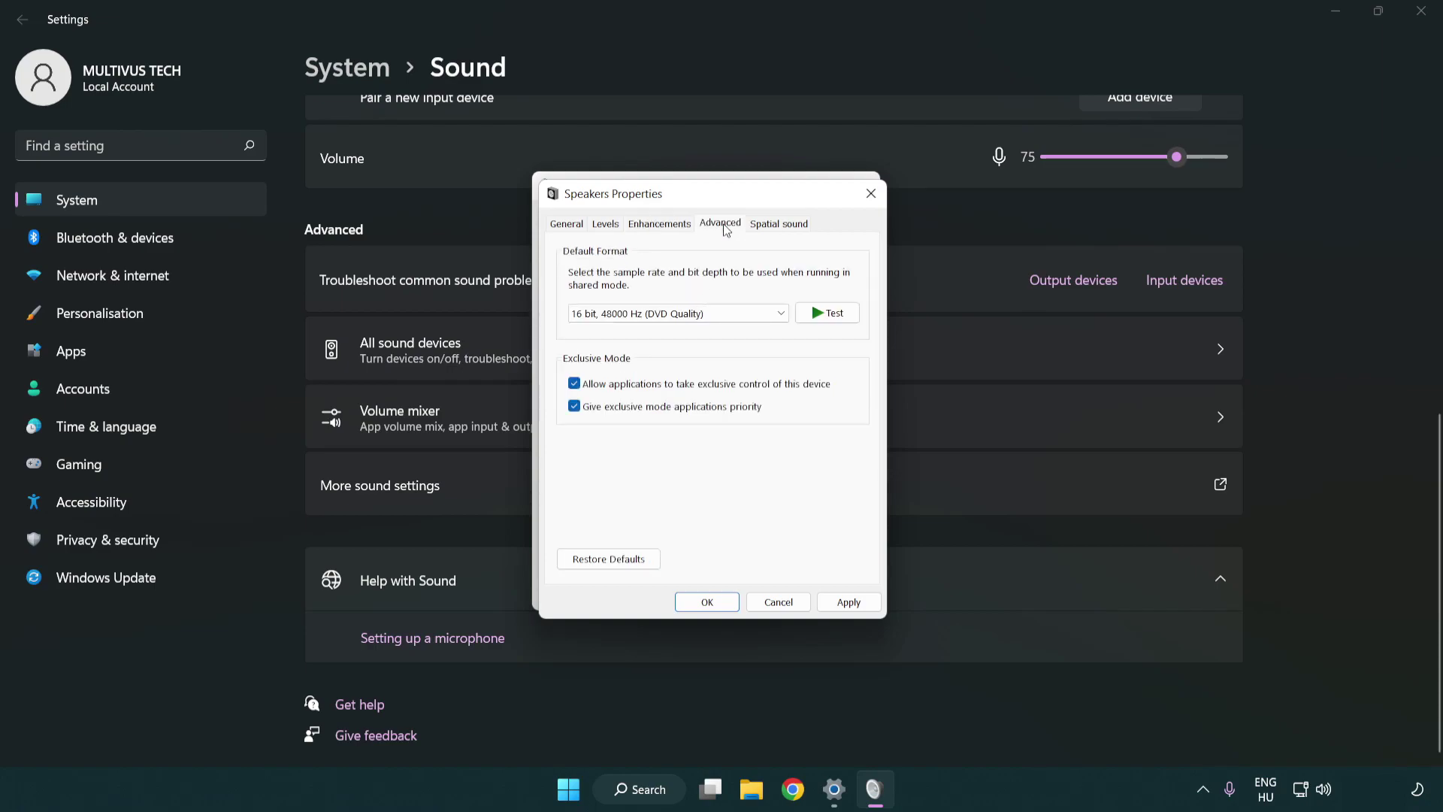
{"action": "left_click", "coordinate": [639, 313]}
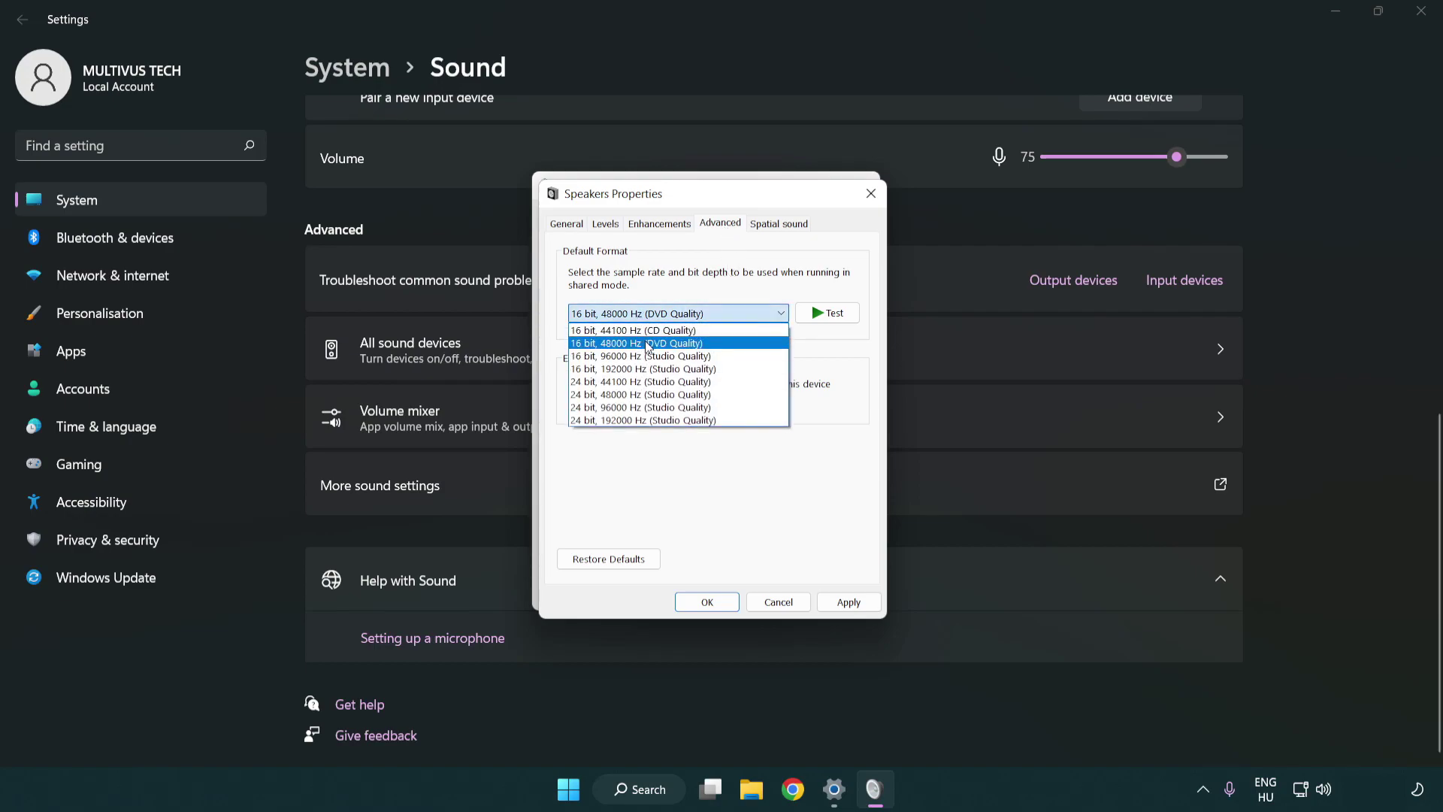
{"action": "left_click", "coordinate": [648, 344]}
{"action": "left_click", "coordinate": [847, 604]}
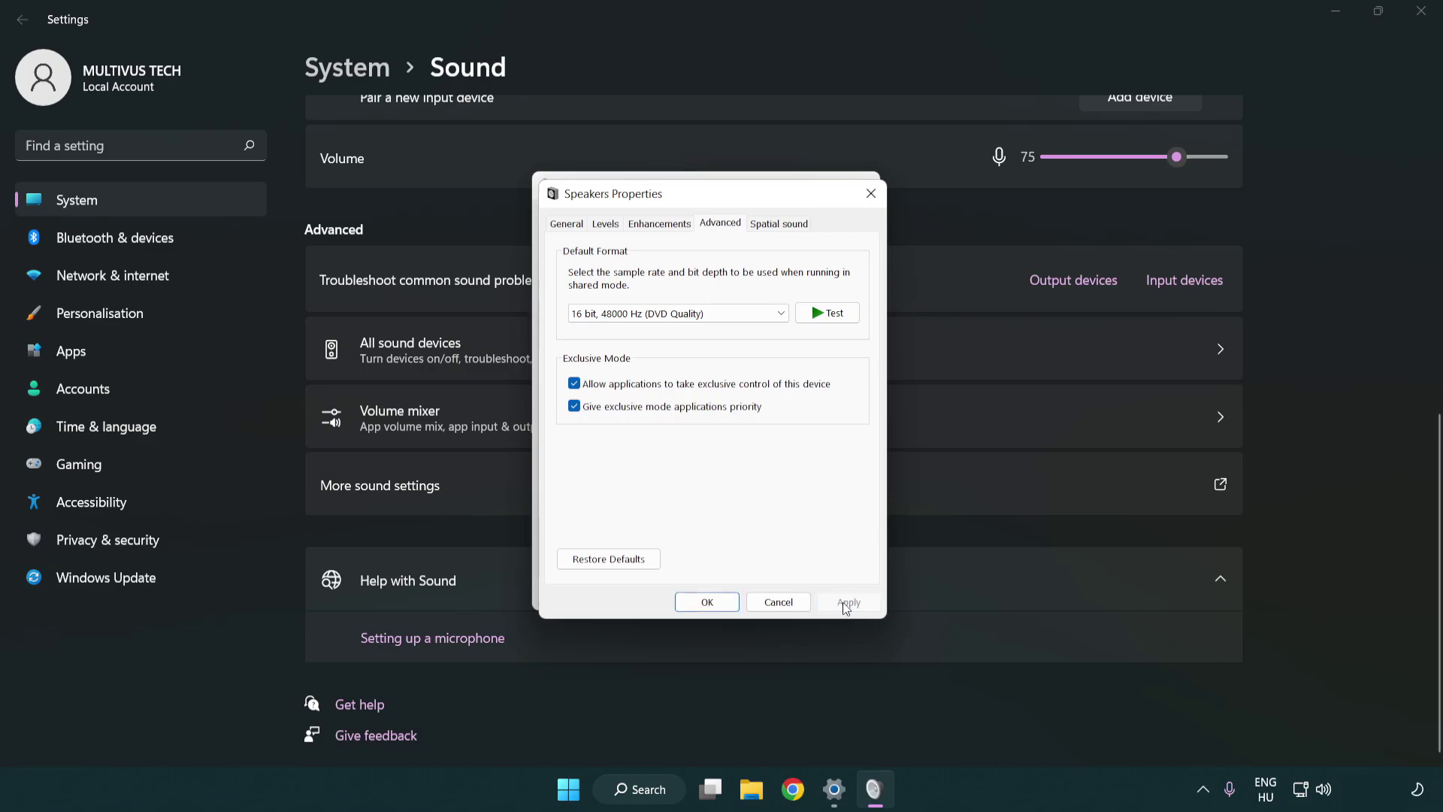
{"action": "left_click", "coordinate": [710, 605]}
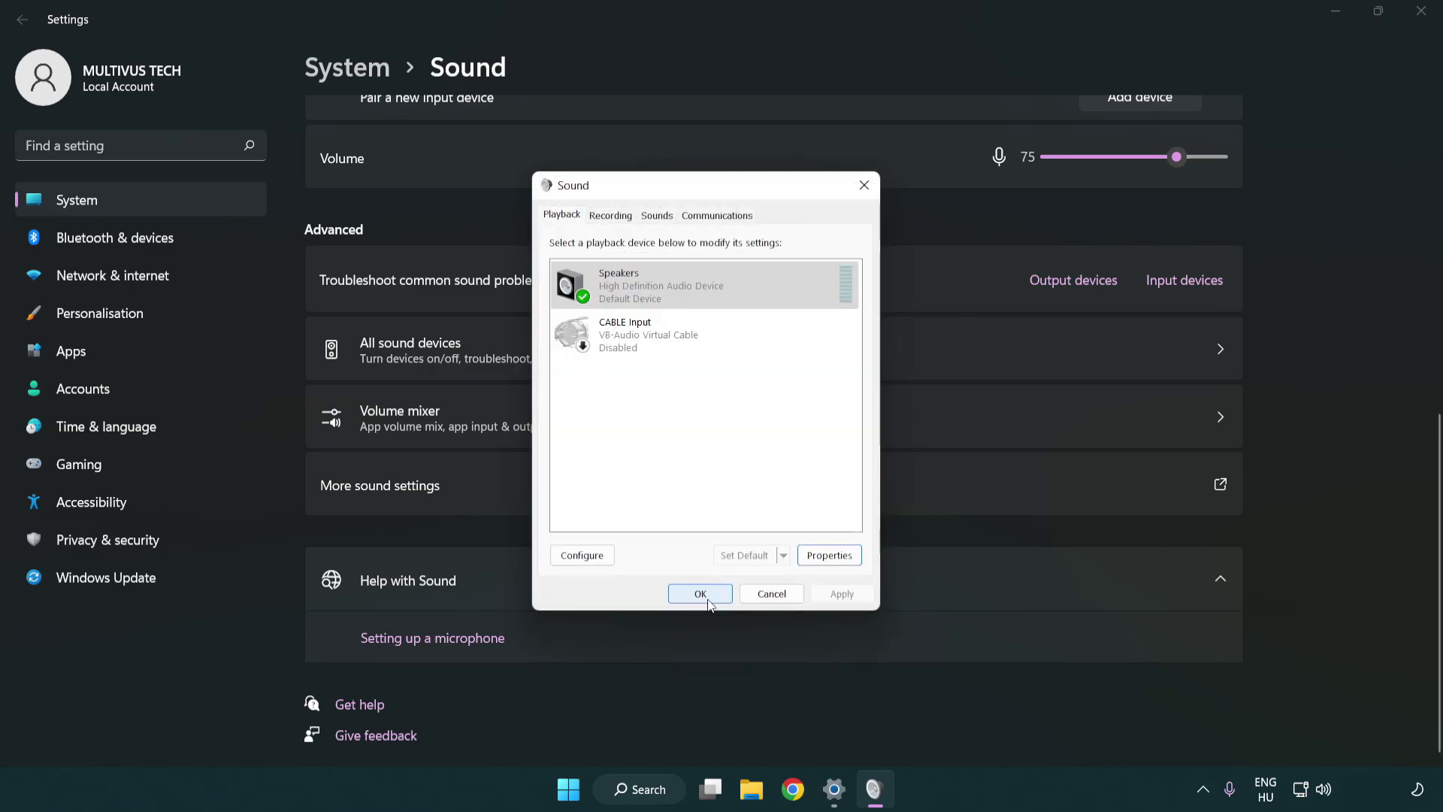
{"action": "left_click", "coordinate": [701, 598]}
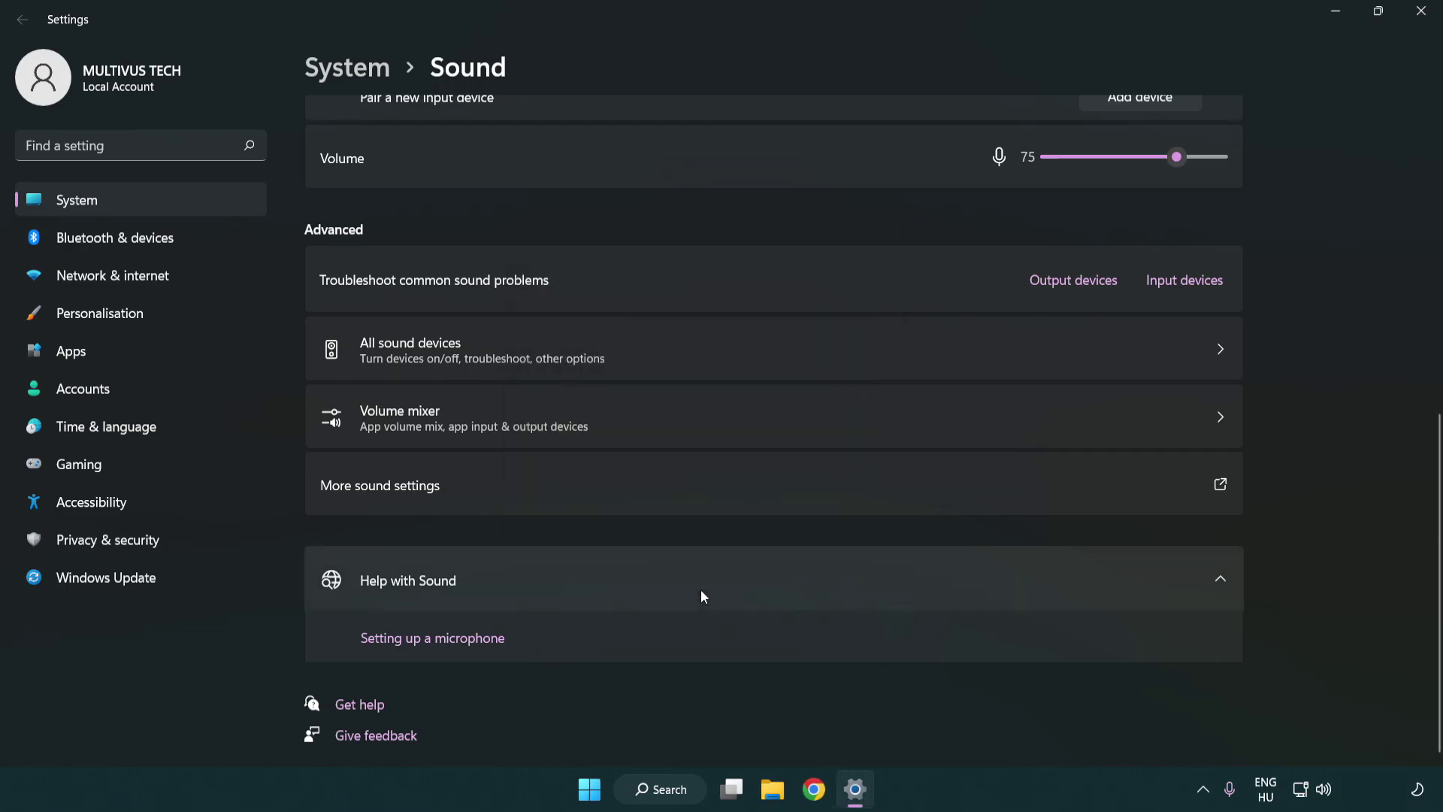
Close Settings and search Windows for 'device manager'
{"action": "left_click", "coordinate": [1421, 12]}
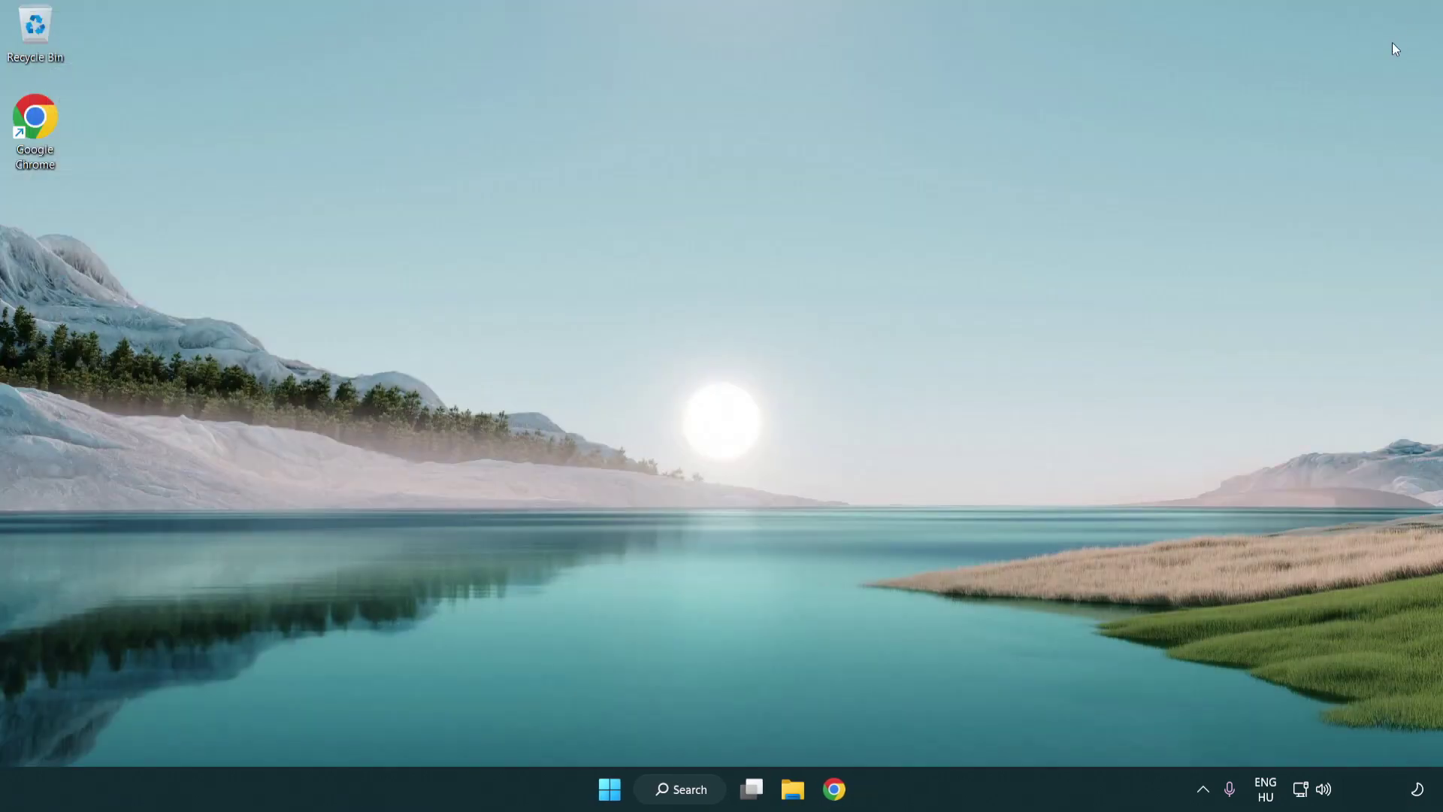
{"action": "left_click", "coordinate": [612, 799]}
{"action": "left_click", "coordinate": [959, 728]}
{"action": "left_click", "coordinate": [696, 798]}
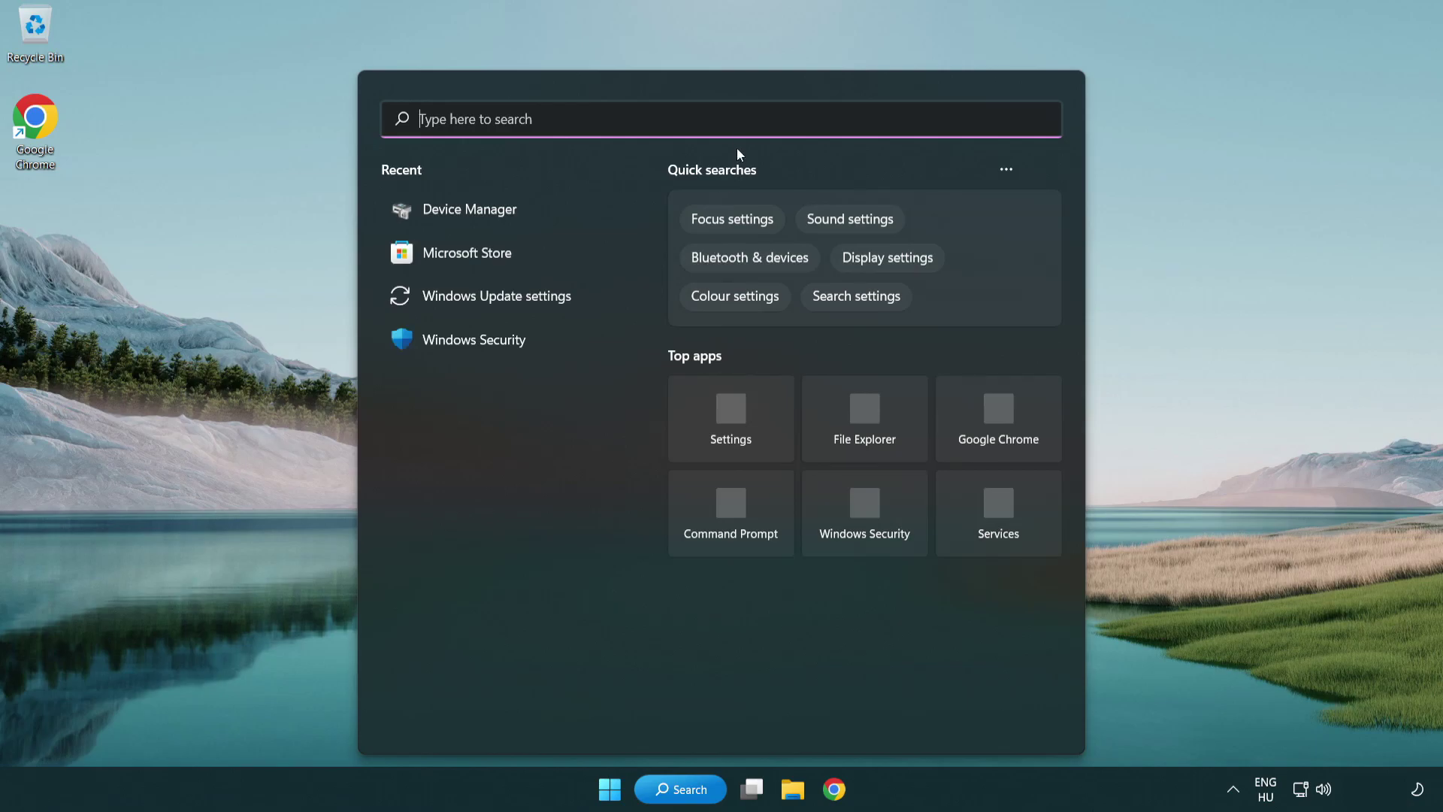
{"action": "type", "text": "device manage"}
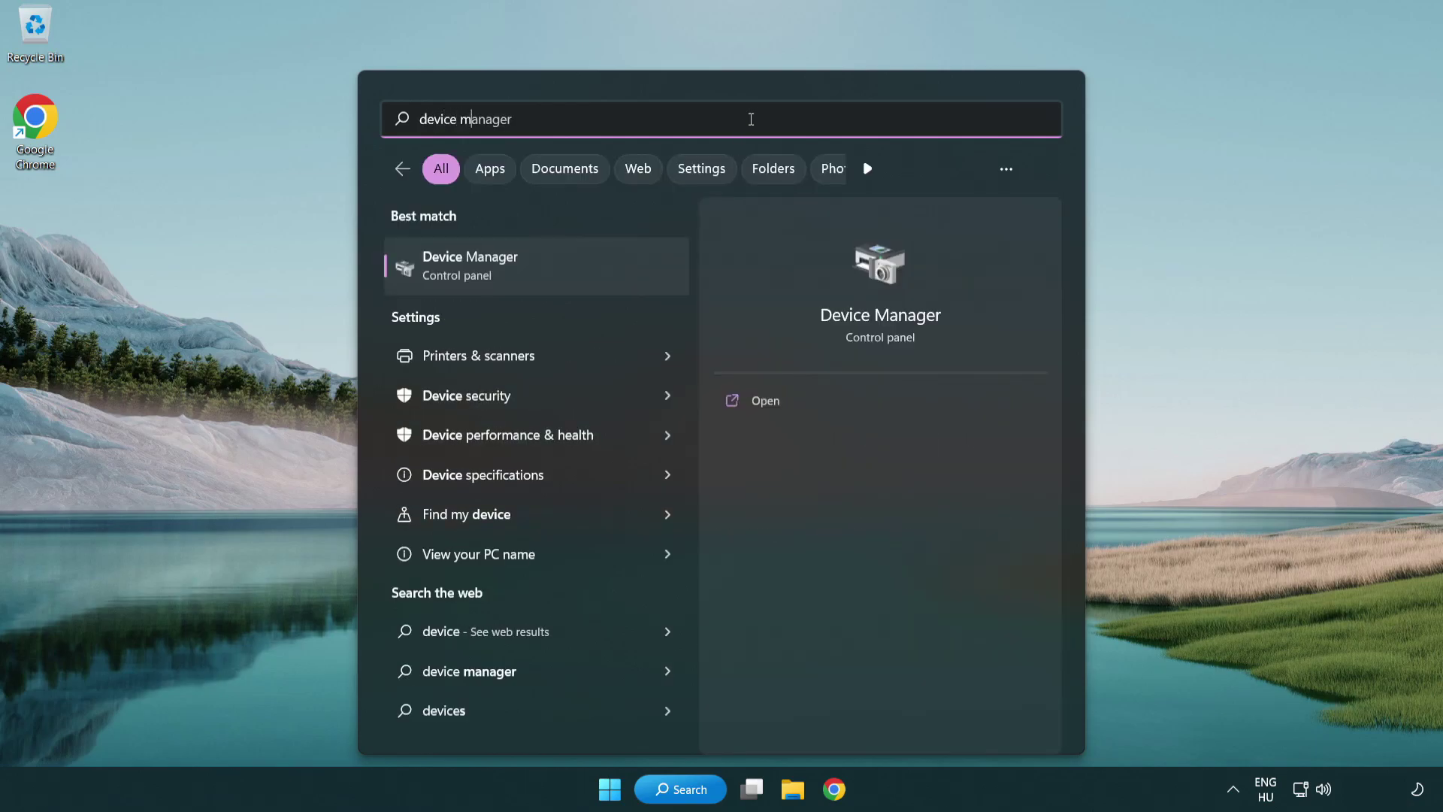
{"action": "type", "text": "r"}
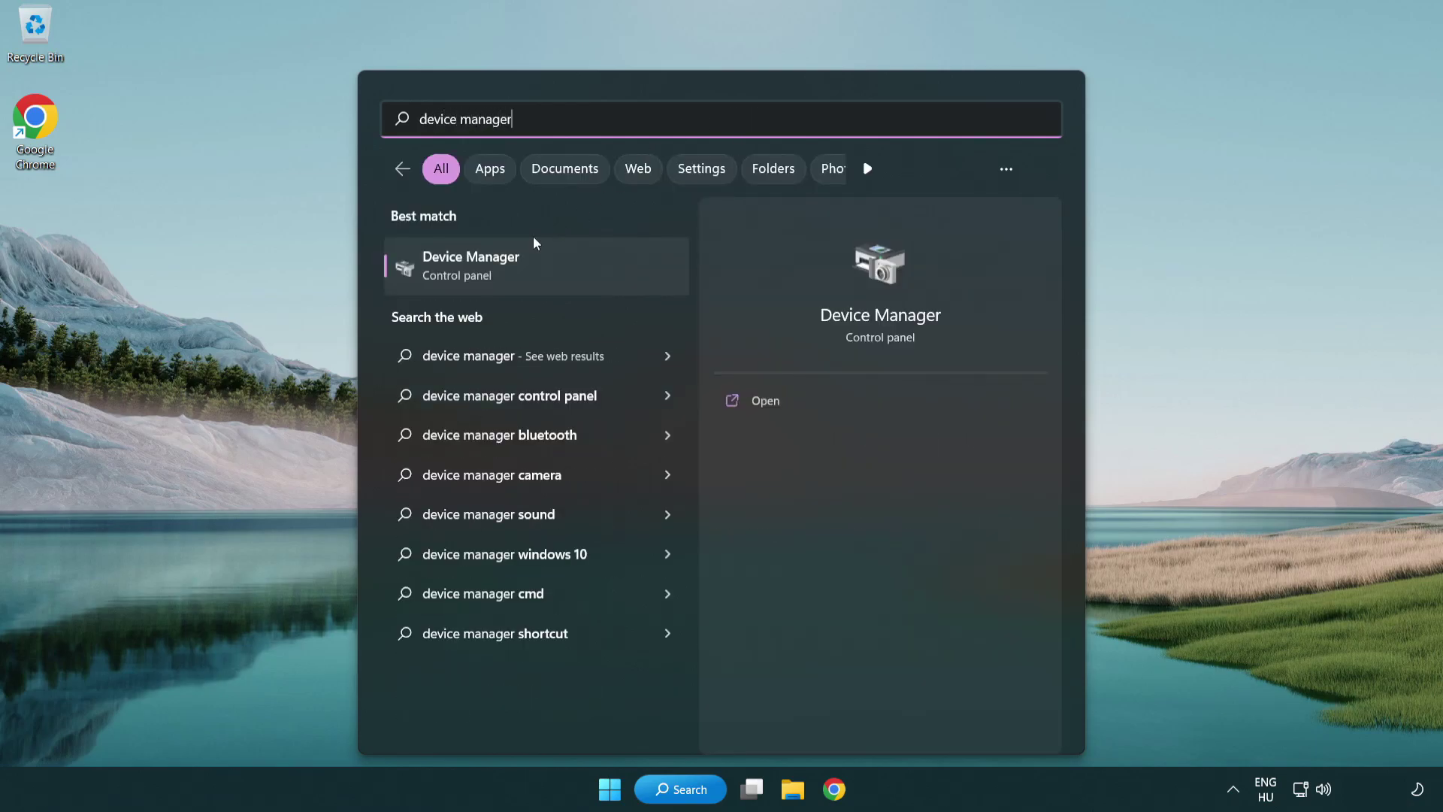
Open Device Manager, expand Sound, video and game controllers, and right-click High Definition Audio Device
{"action": "left_click", "coordinate": [591, 272]}
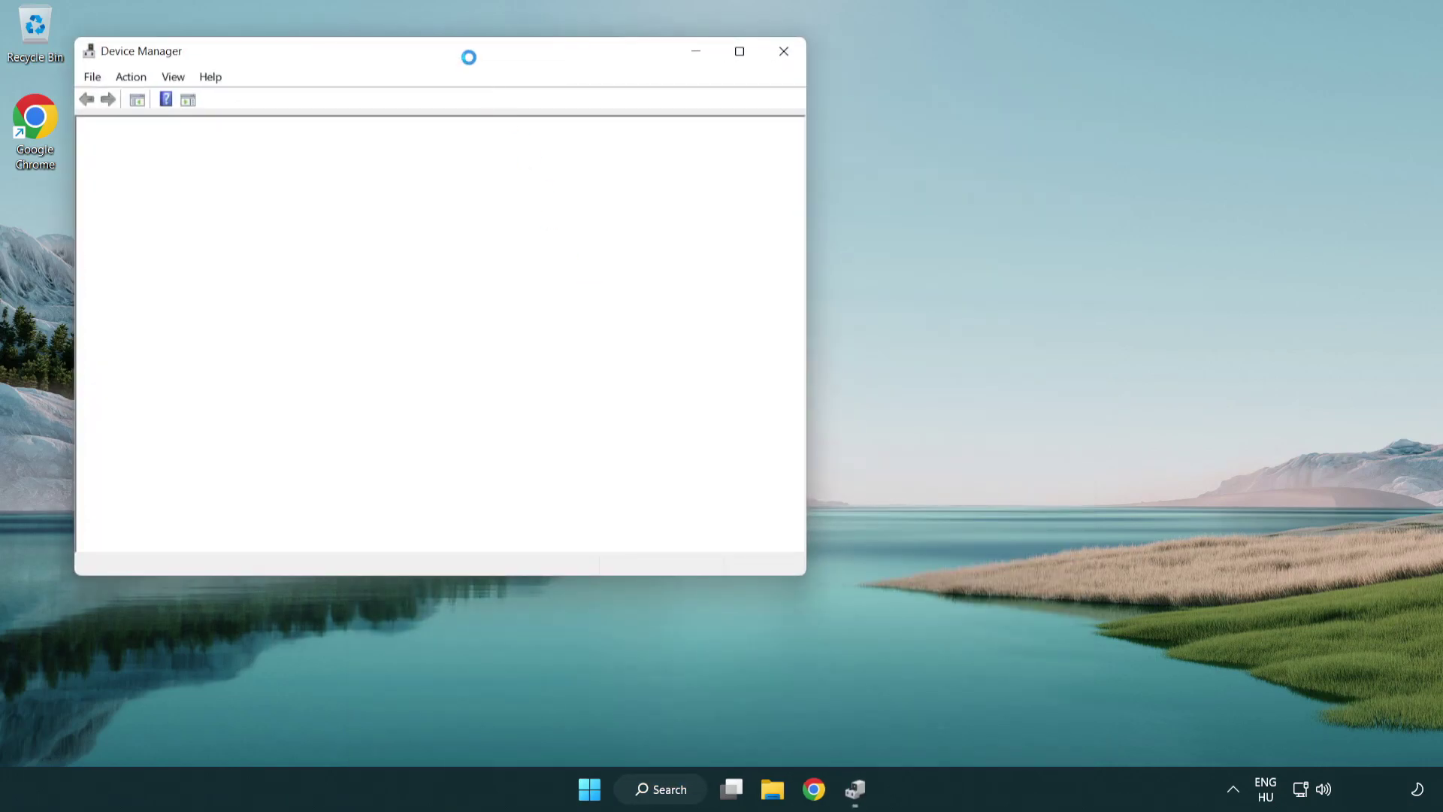
{"action": "left_click_drag", "start_coordinate": [457, 48], "coordinate": [730, 134]}
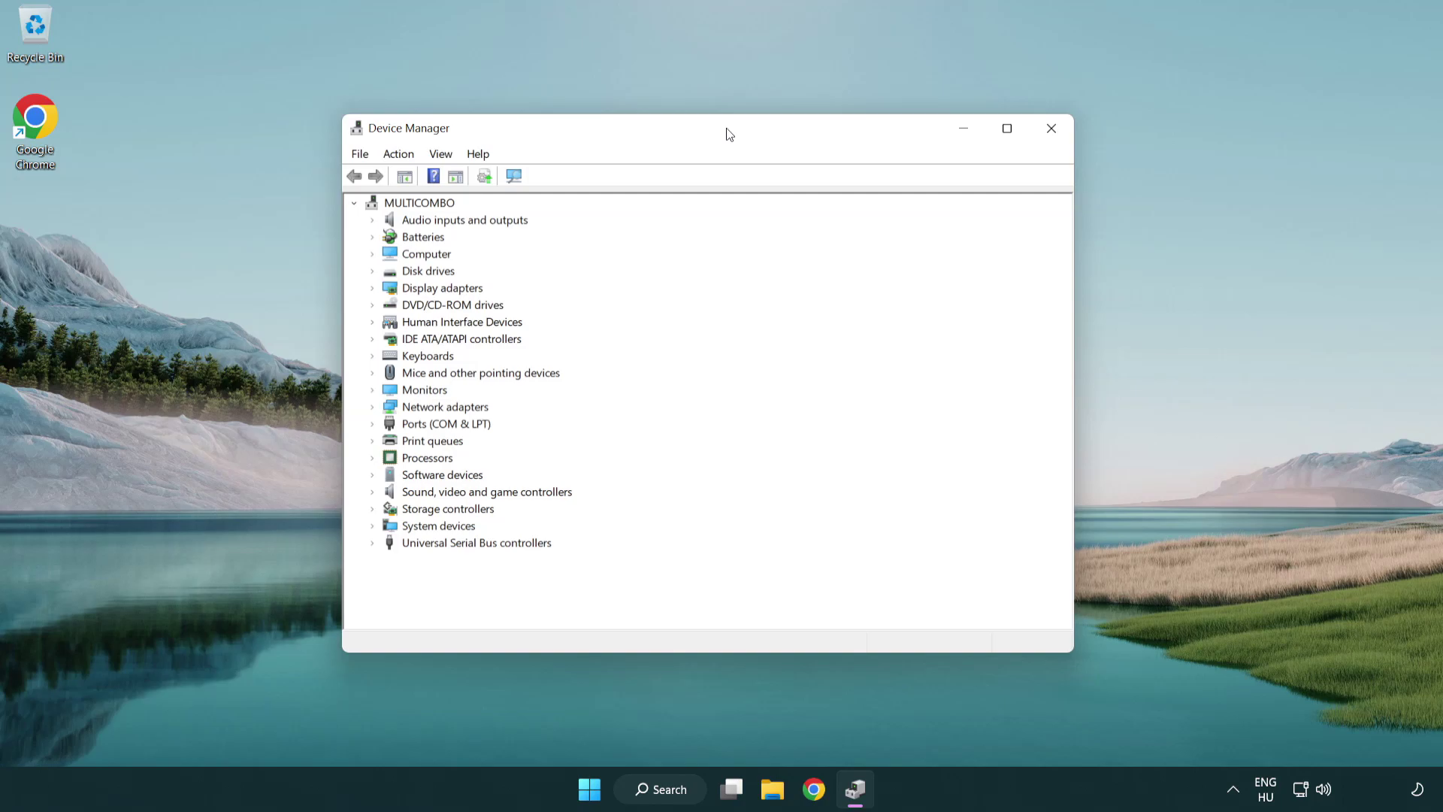
{"action": "left_click", "coordinate": [399, 491]}
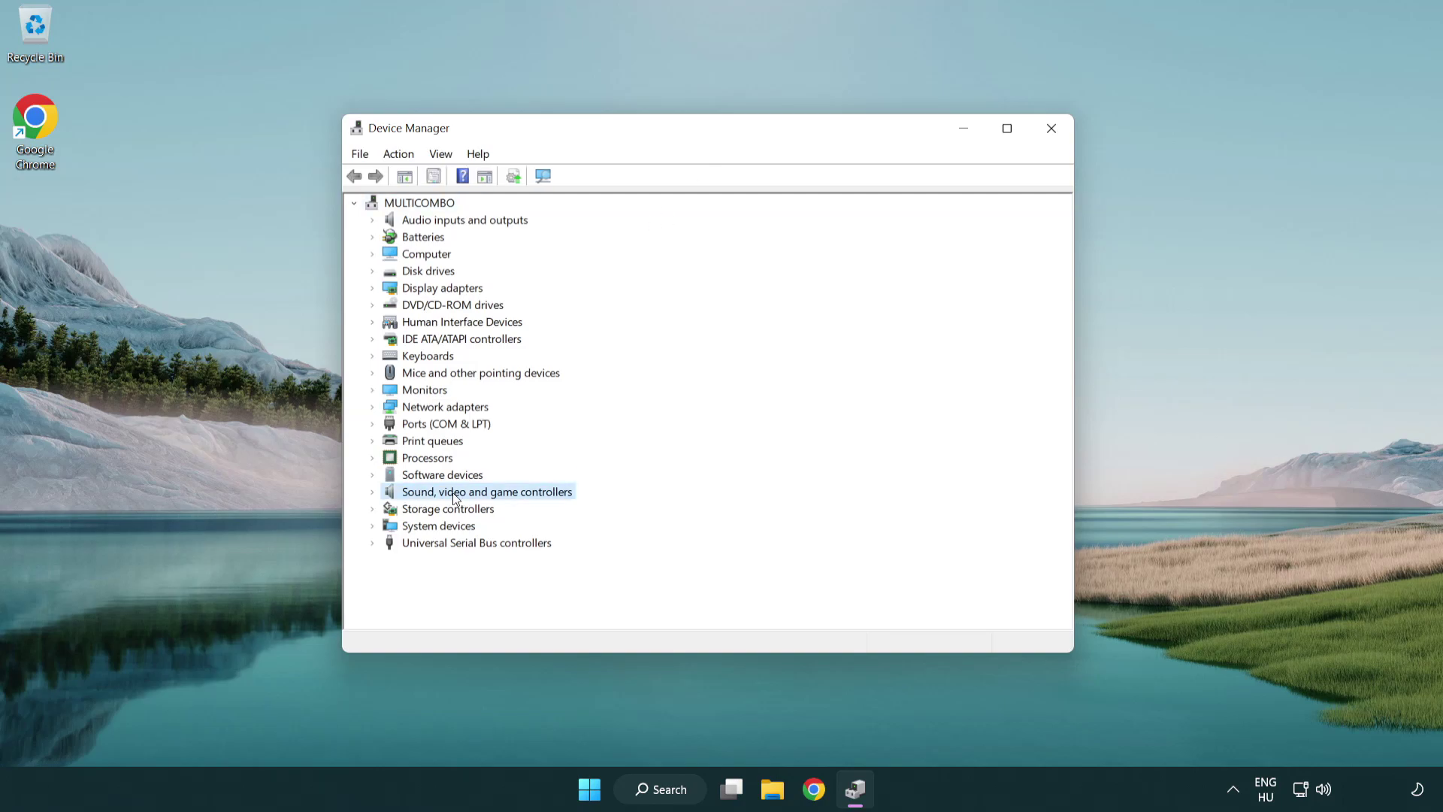
{"action": "left_click", "coordinate": [373, 493]}
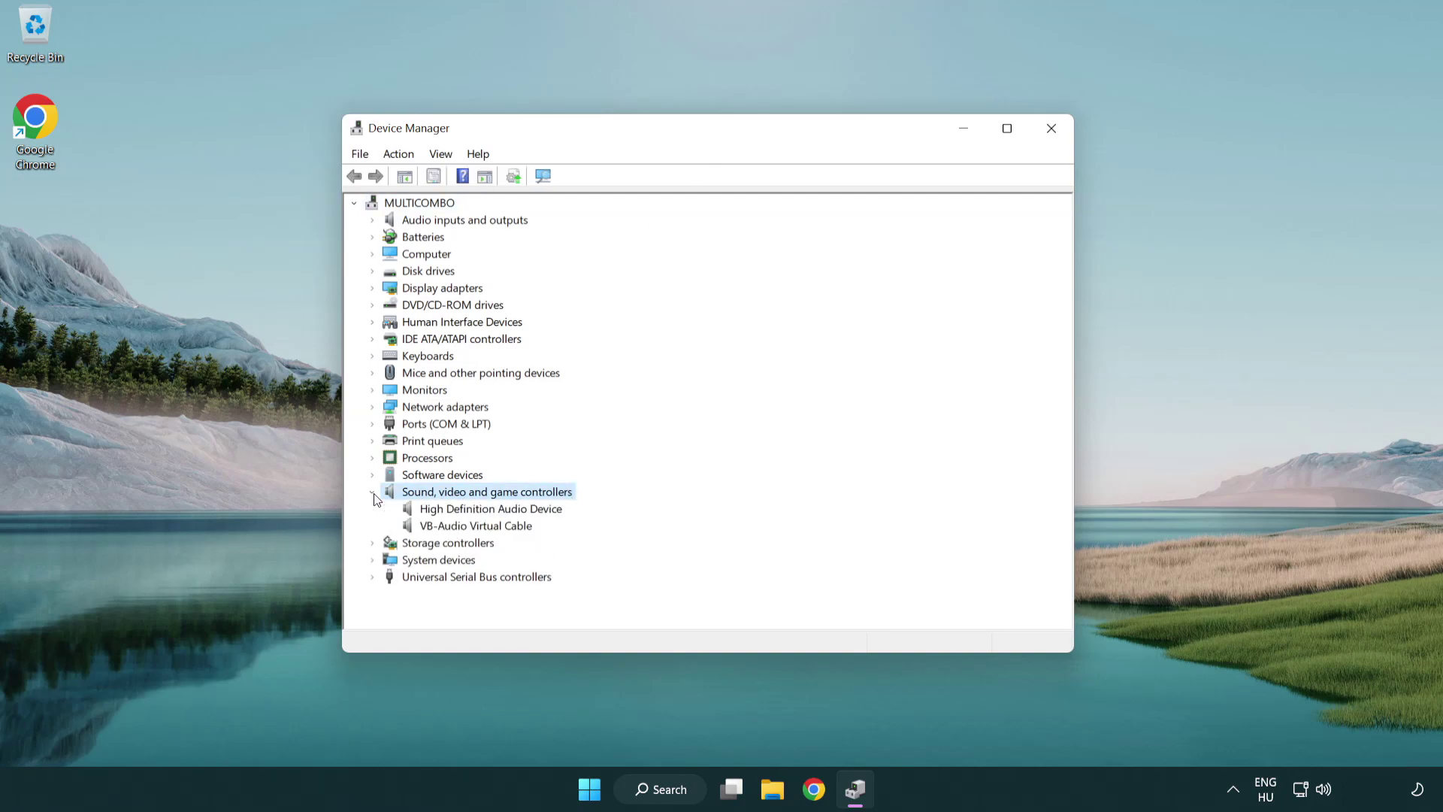
{"action": "left_click", "coordinate": [448, 511]}
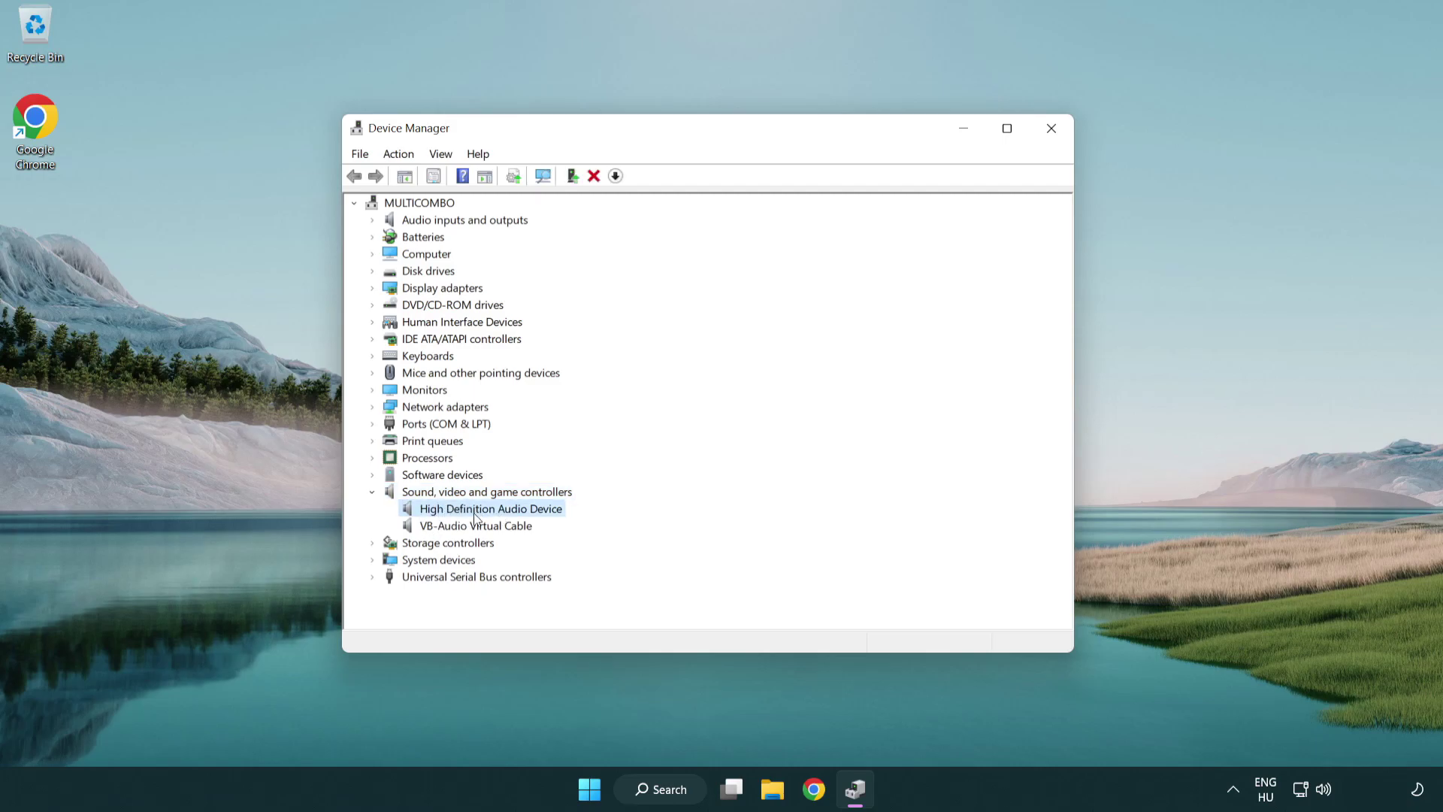
{"action": "right_click", "coordinate": [505, 513]}
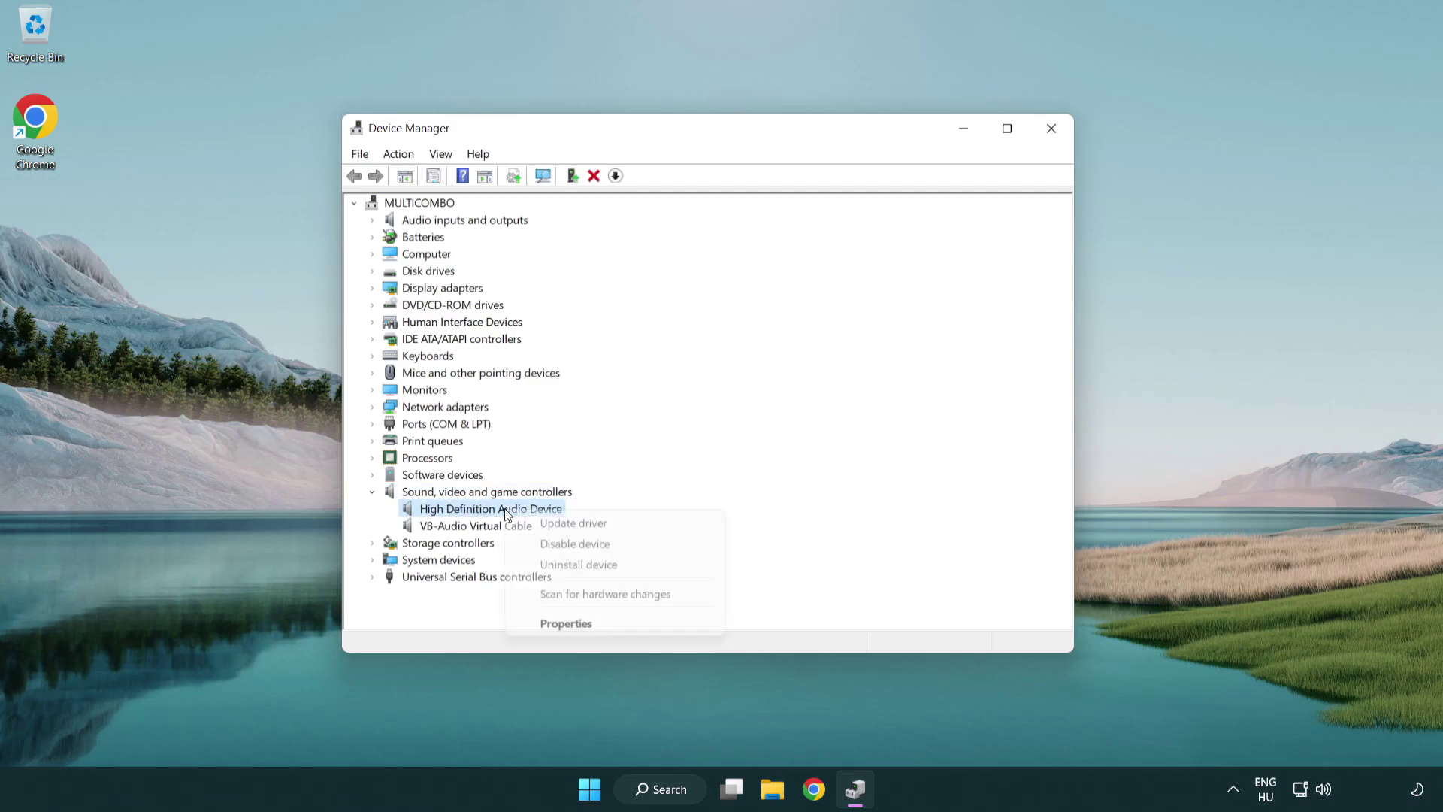
Reinstall the High Definition Audio Device driver, choosing it from the drivers already on the computer
{"action": "left_click", "coordinate": [622, 522]}
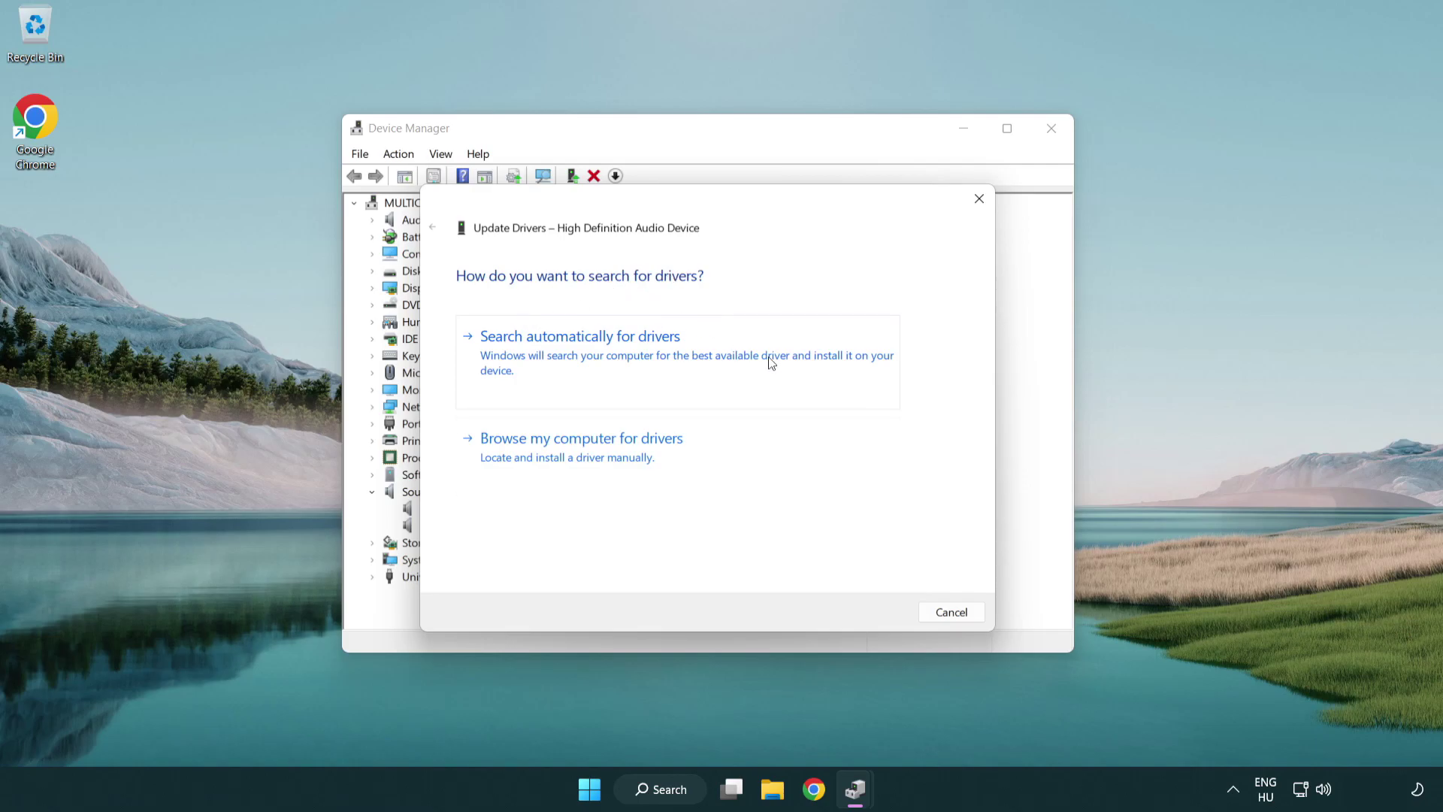
{"action": "left_click", "coordinate": [585, 472]}
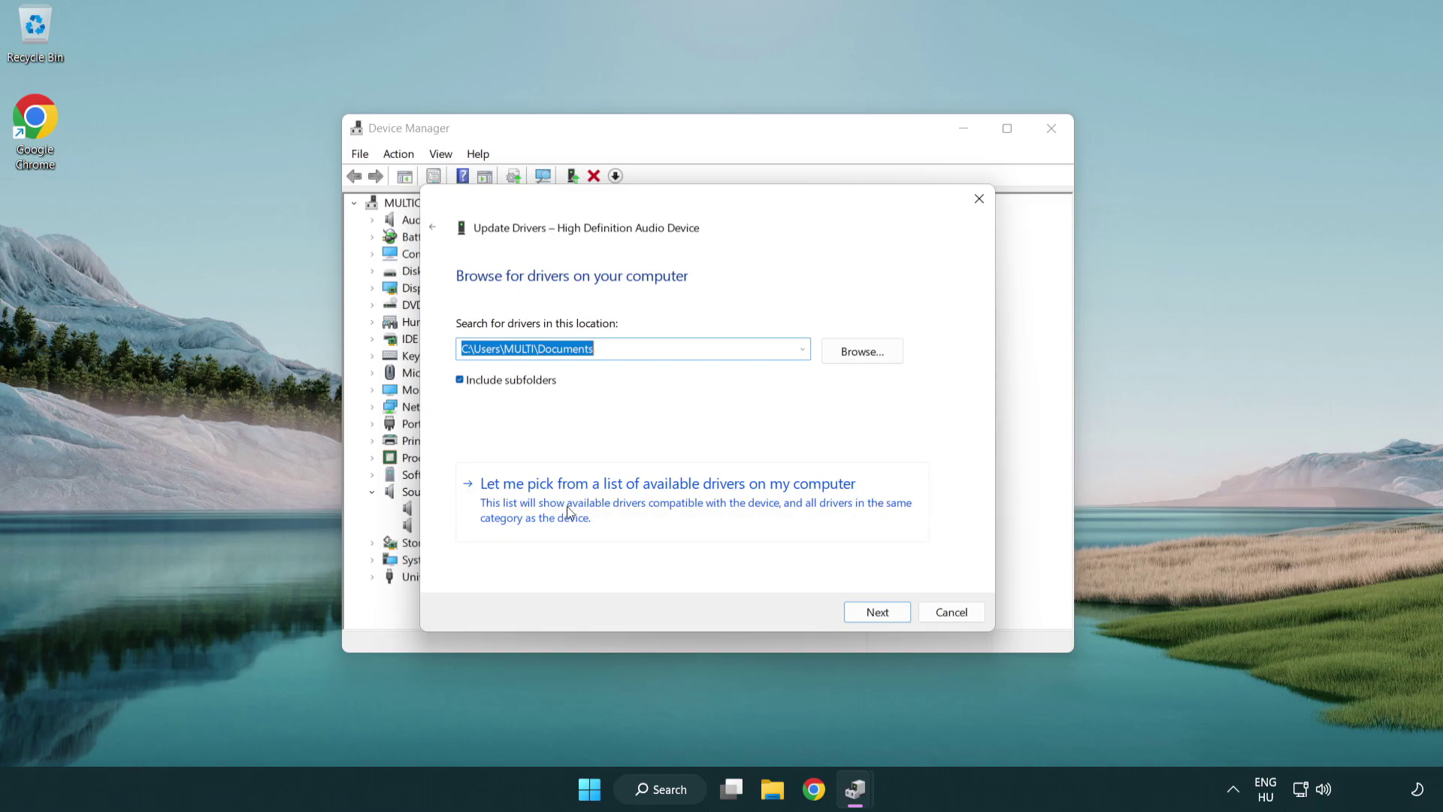
{"action": "left_click", "coordinate": [695, 511]}
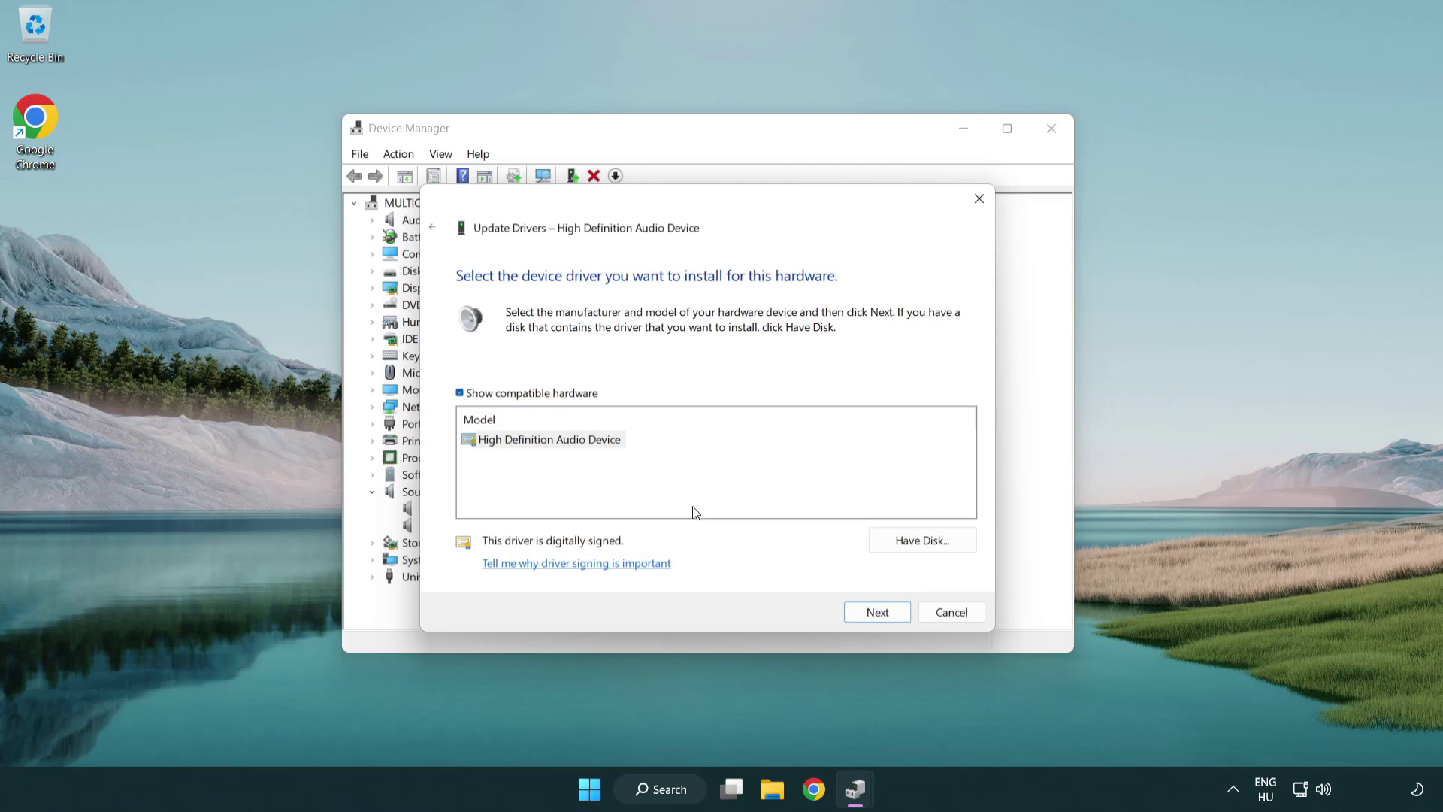
{"action": "left_click", "coordinate": [461, 443]}
{"action": "left_click", "coordinate": [461, 443]}
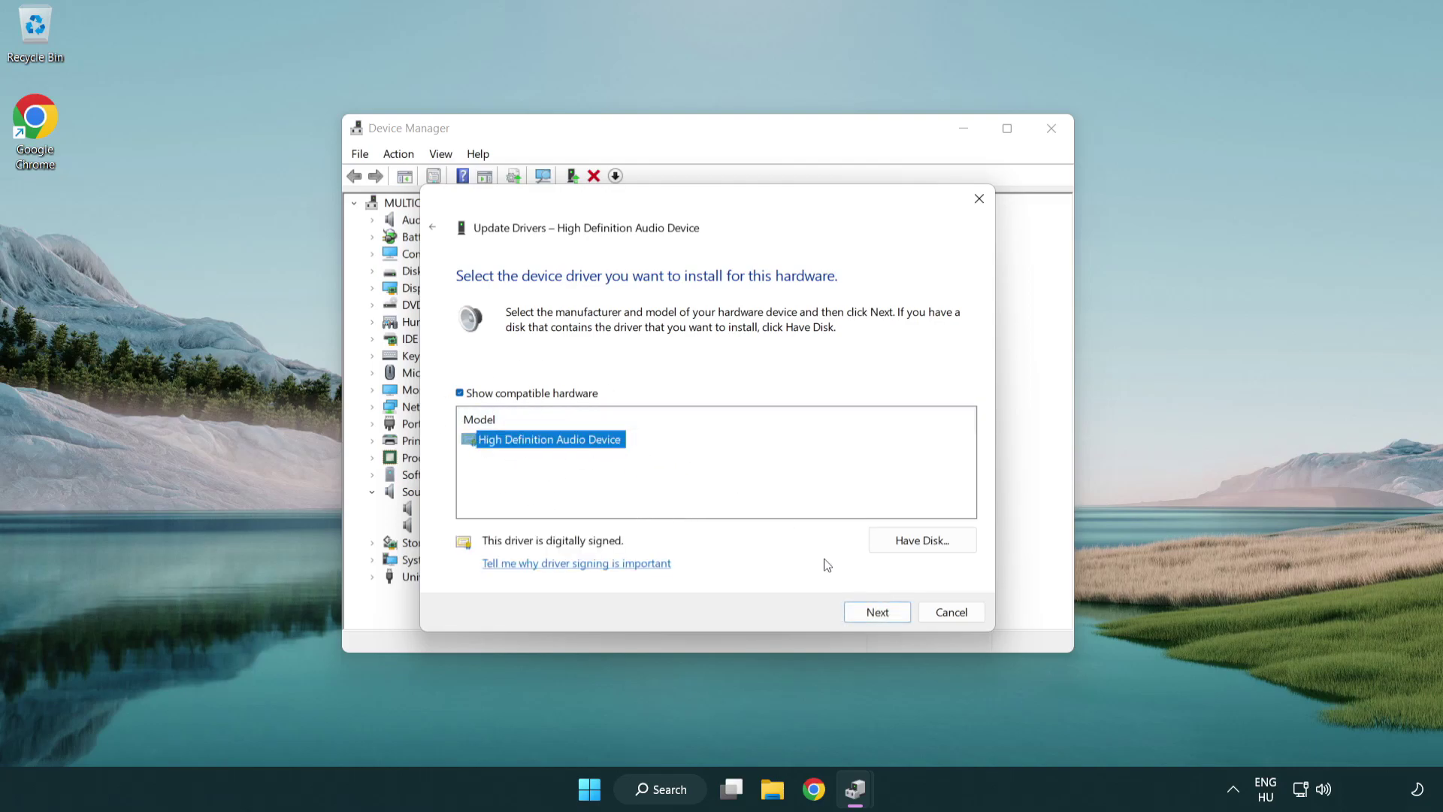
{"action": "left_click", "coordinate": [894, 618]}
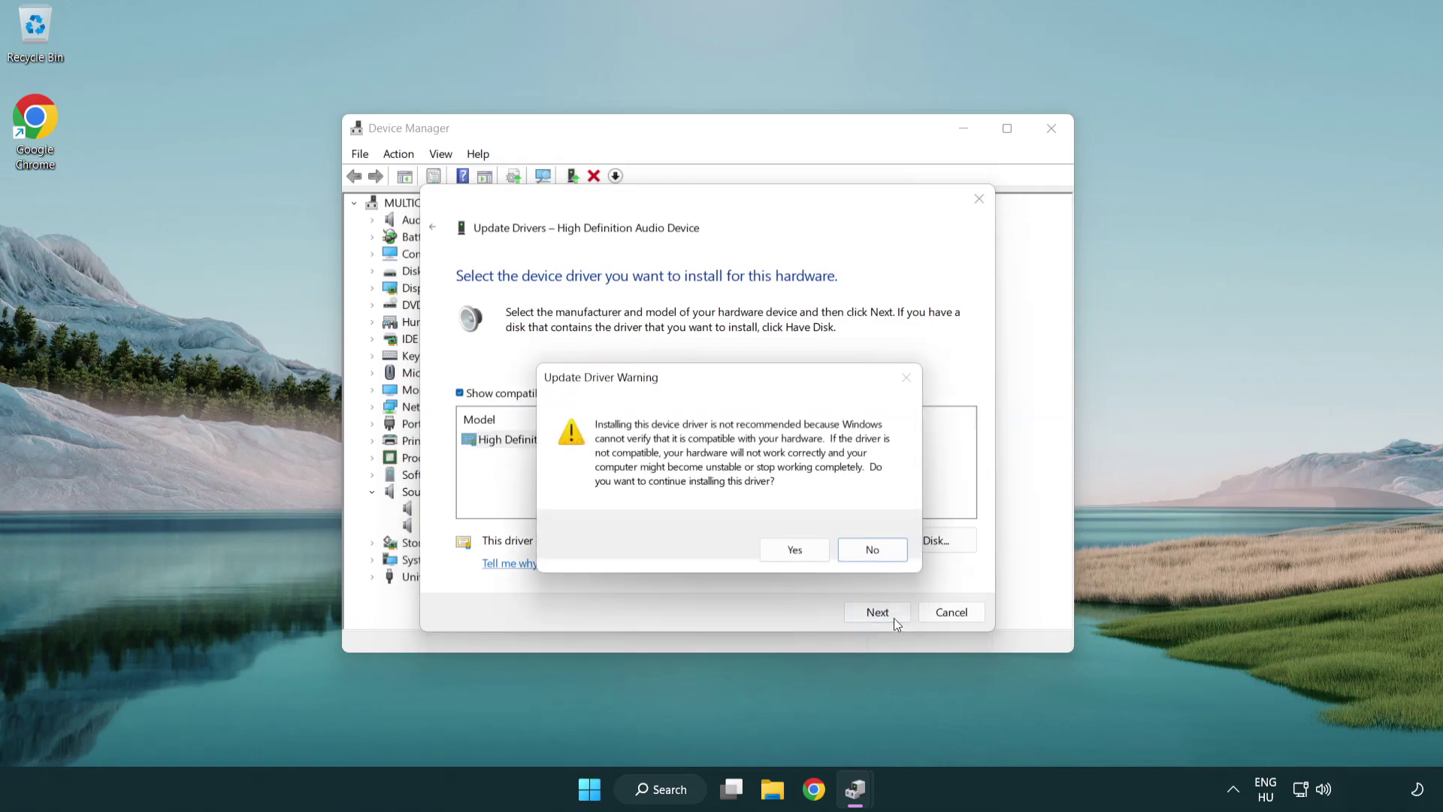
{"action": "left_click", "coordinate": [794, 551]}
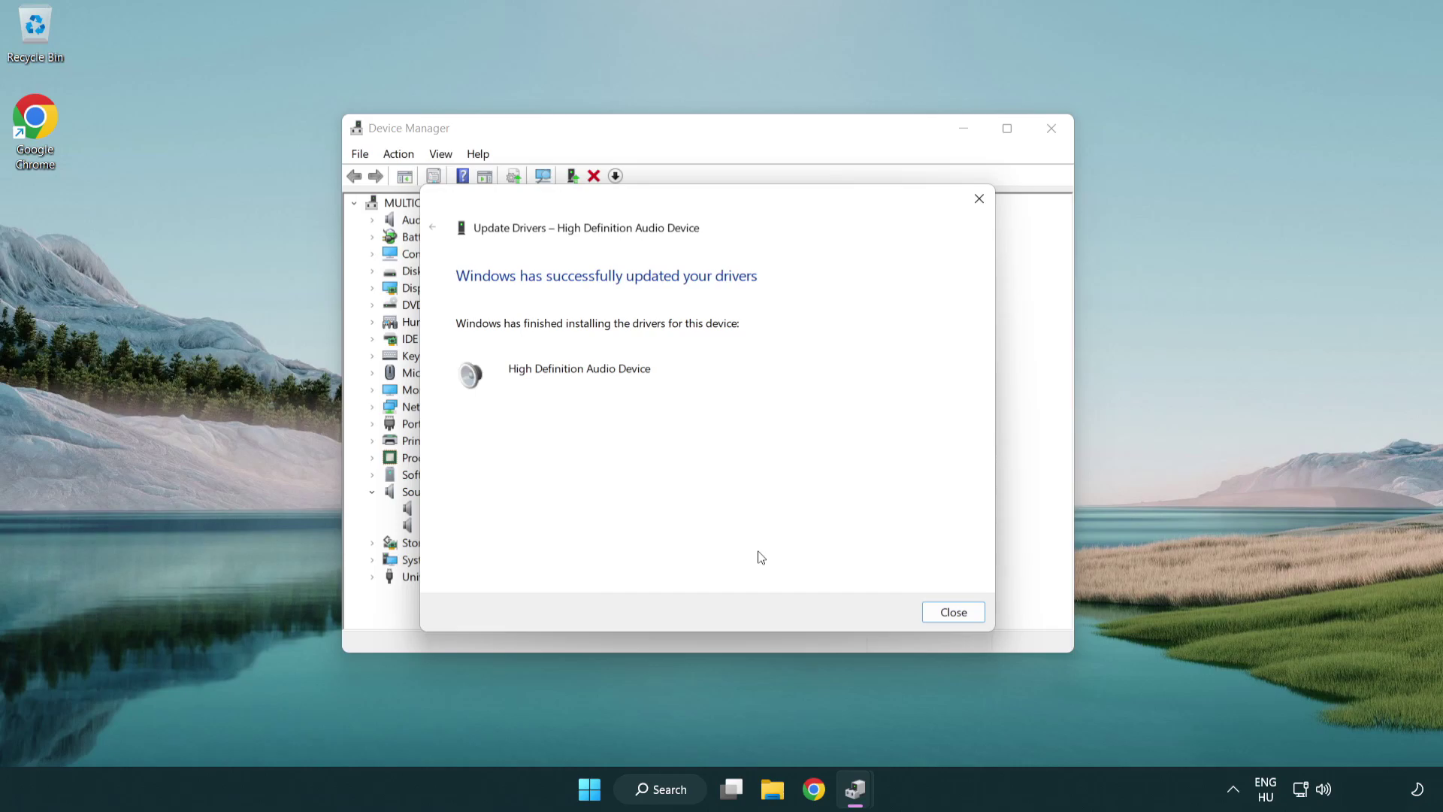
{"action": "left_click", "coordinate": [954, 615]}
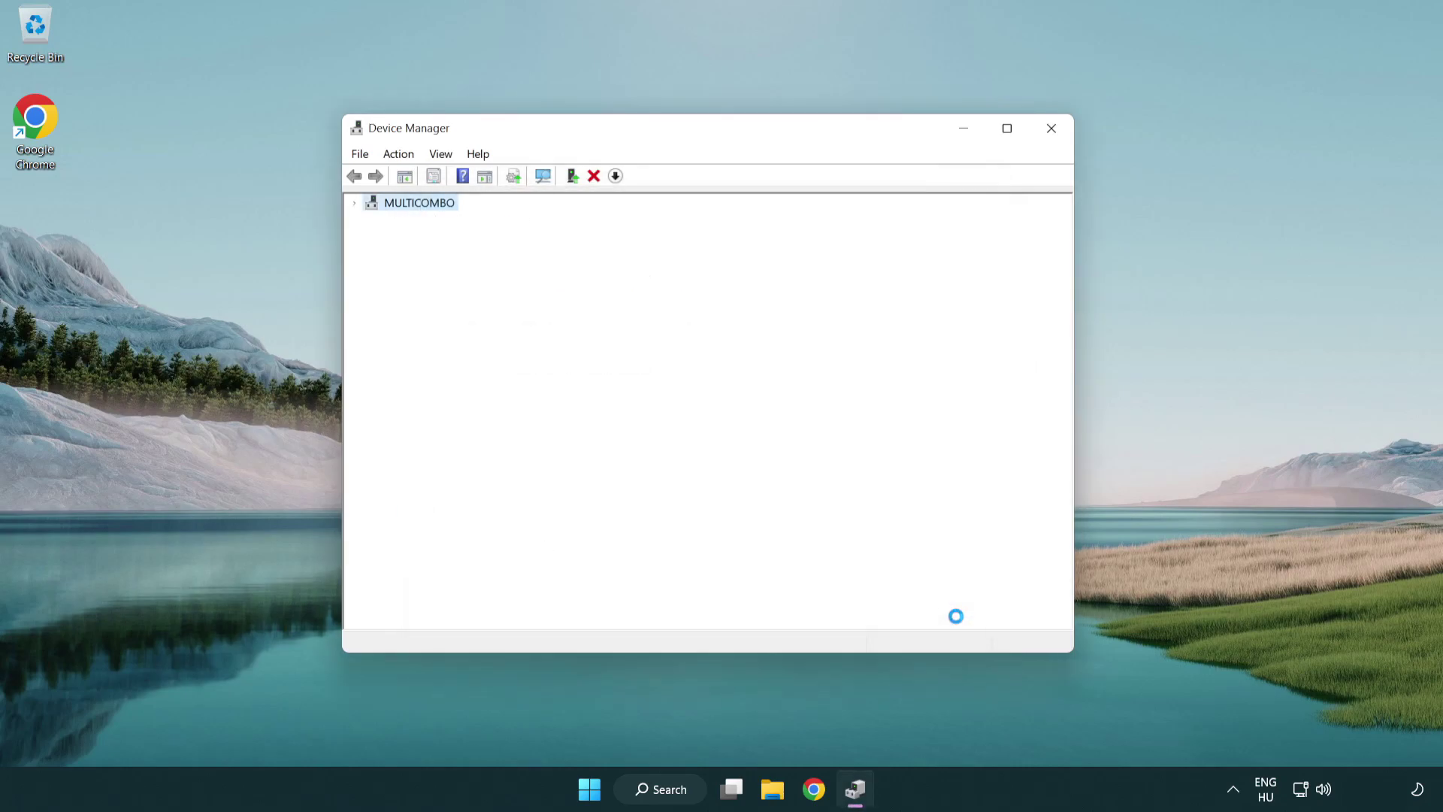
Close Device Manager and bring up the Start menu's power options
{"action": "left_click", "coordinate": [1051, 128]}
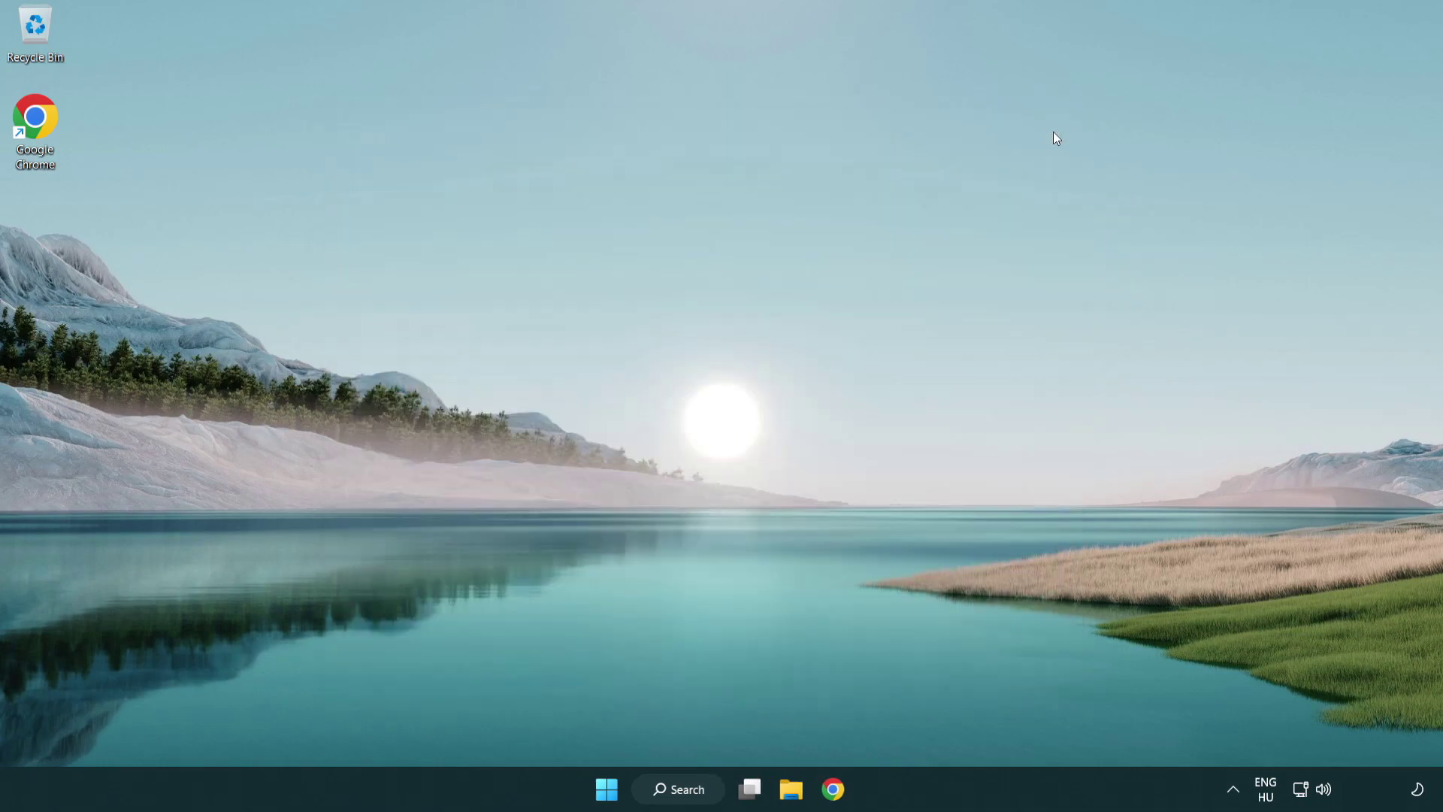
{"action": "left_click", "coordinate": [610, 788]}
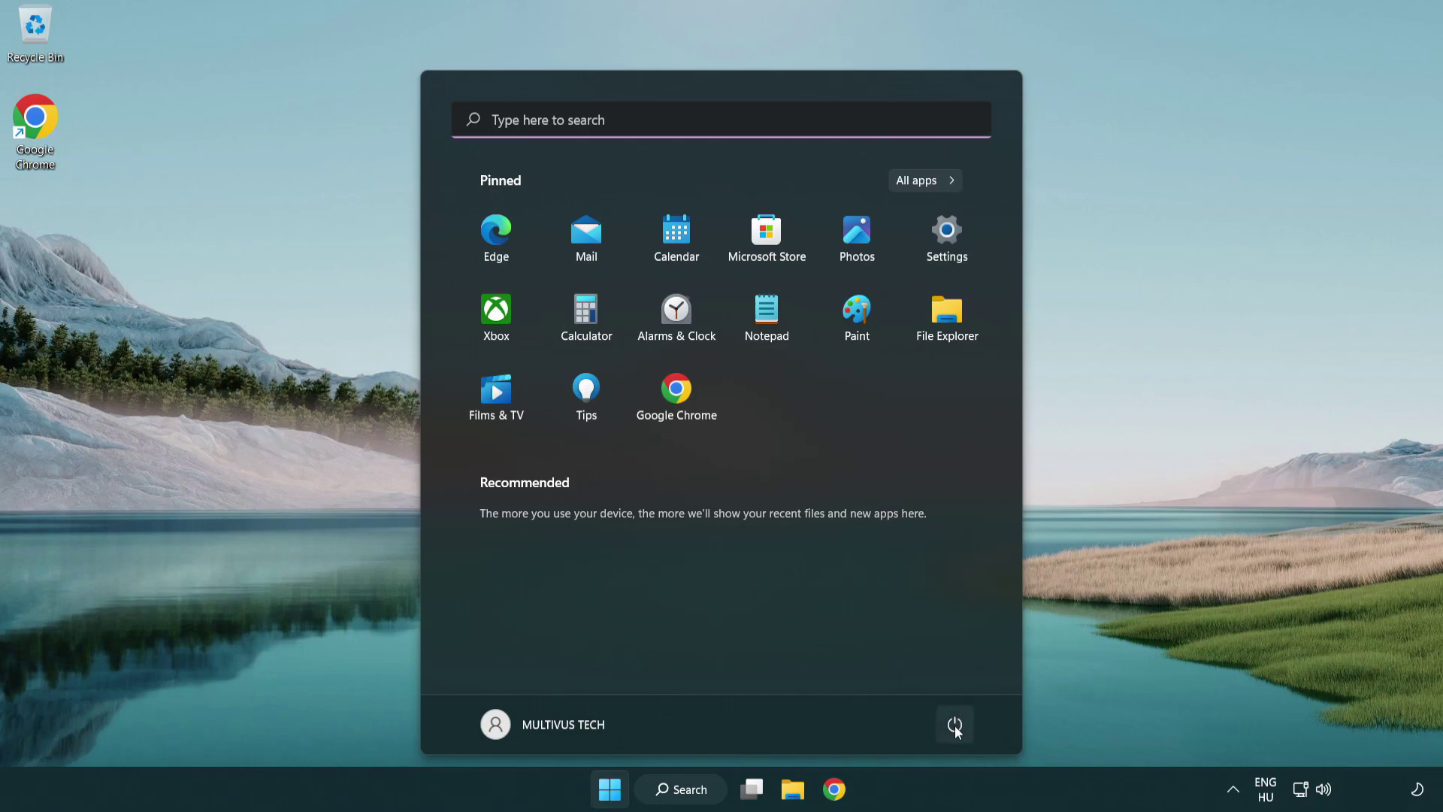
{"action": "left_click", "coordinate": [955, 724]}
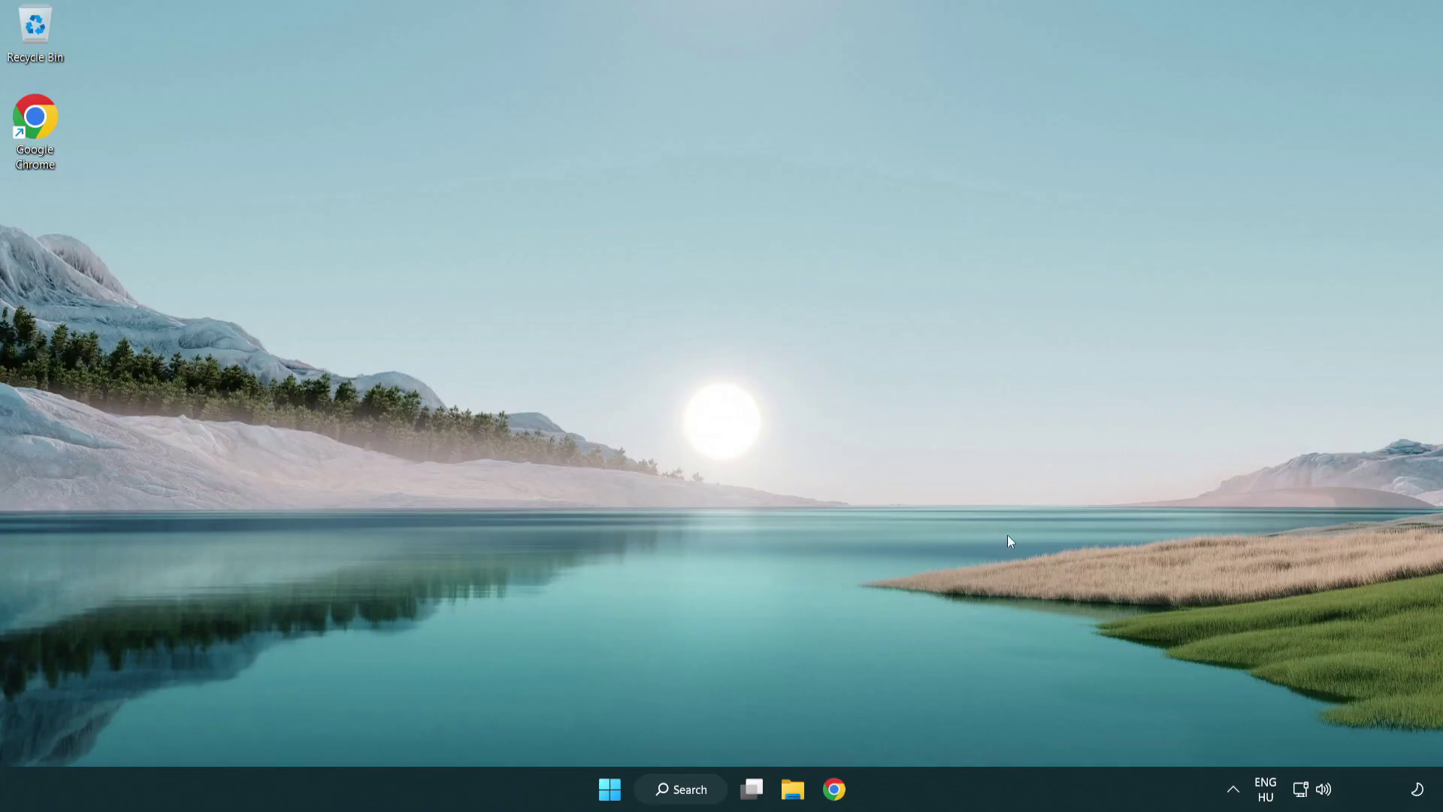
Launch the Playing Audio troubleshooter from the taskbar volume icon's Troubleshoot sound problems option
{"action": "right_click", "coordinate": [1327, 794]}
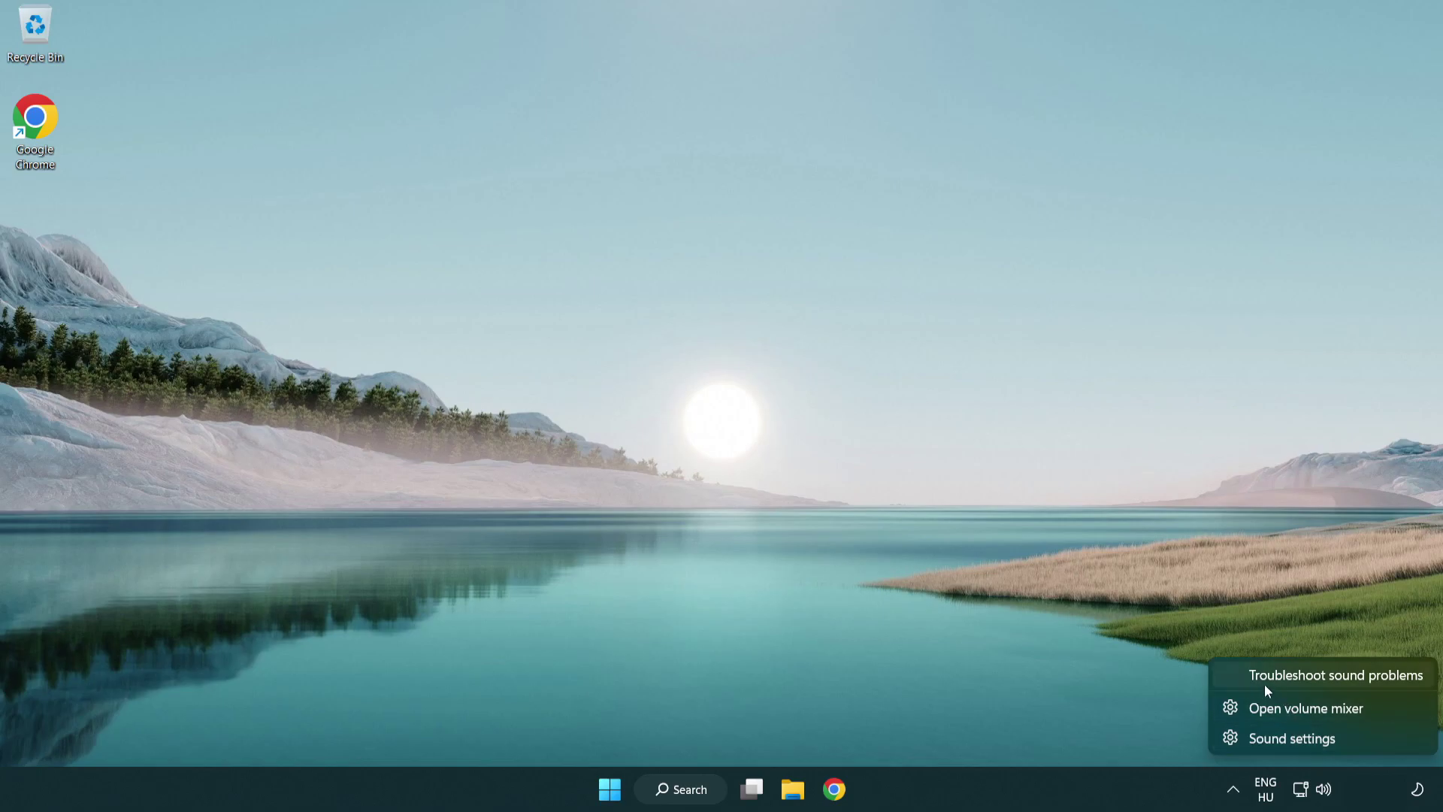
{"action": "left_click", "coordinate": [1319, 679]}
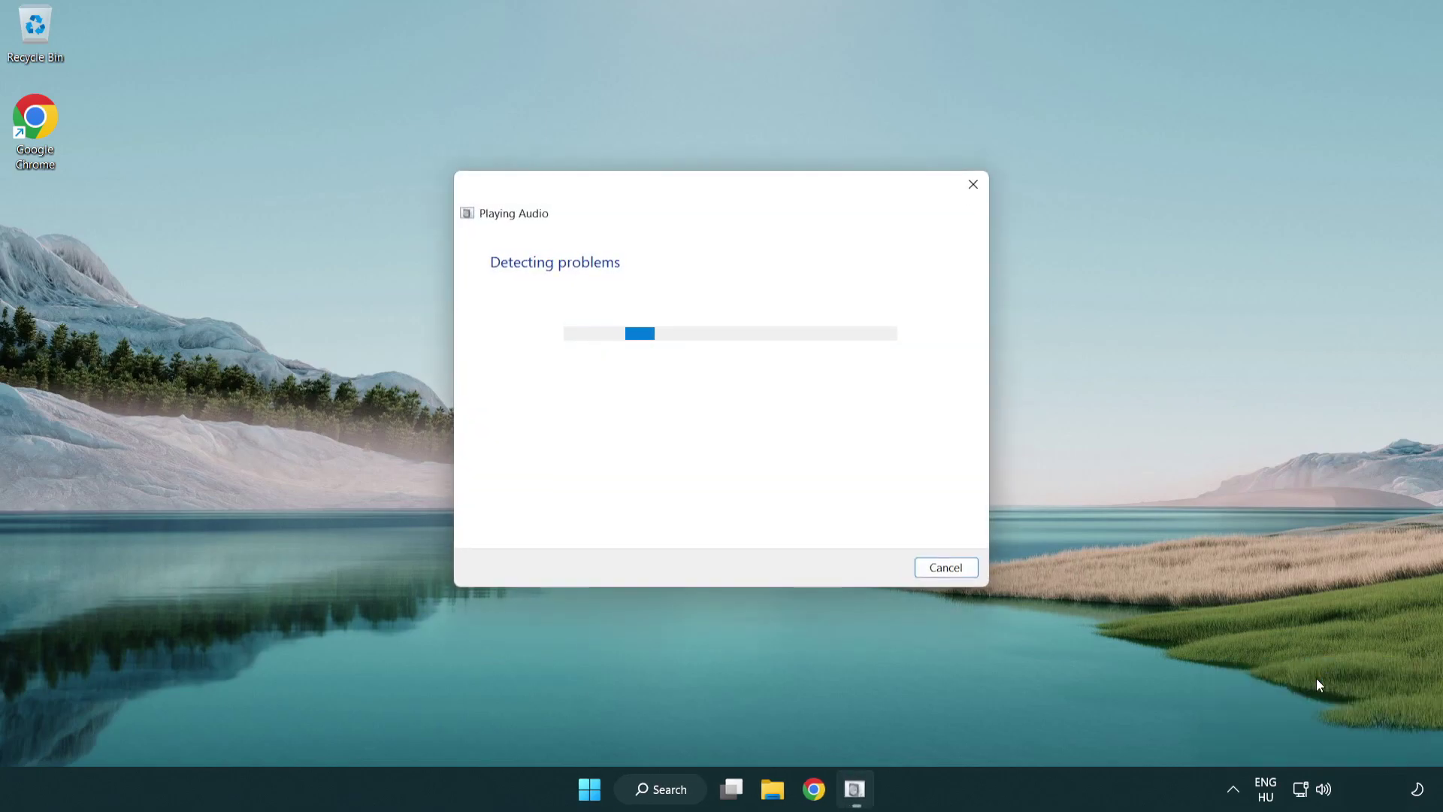